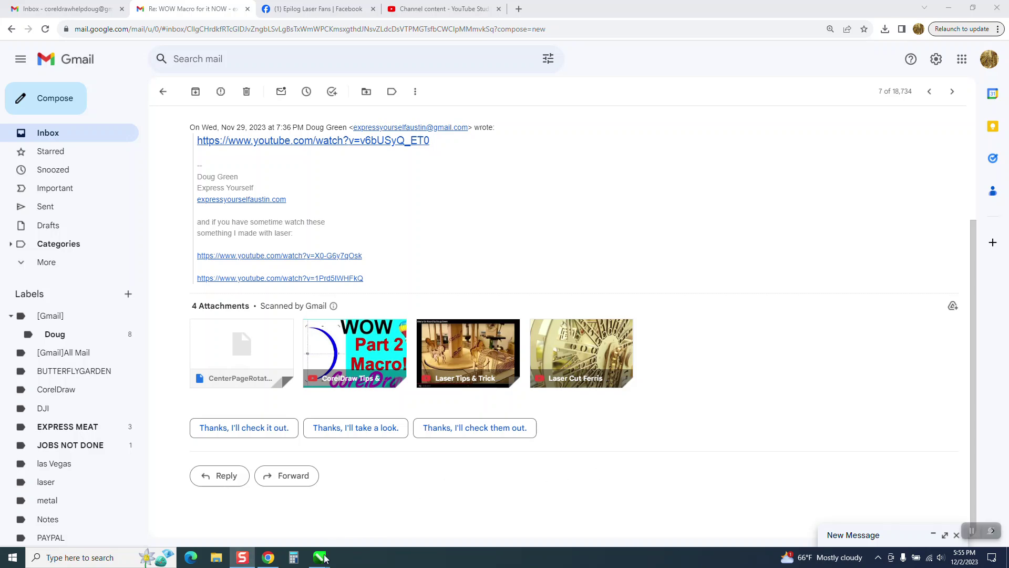
# Step: Switch to the Untitled-2 drawing and zoom in on the cyan arc
pyautogui.moveTo(324, 558)
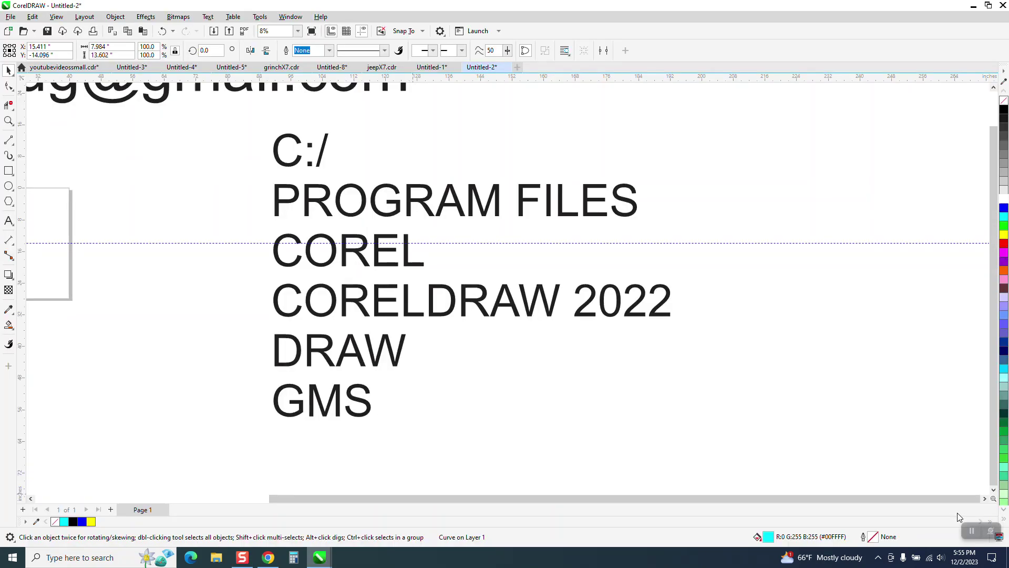
pyautogui.click(952, 507)
pyautogui.scroll(-1, 617, 412)
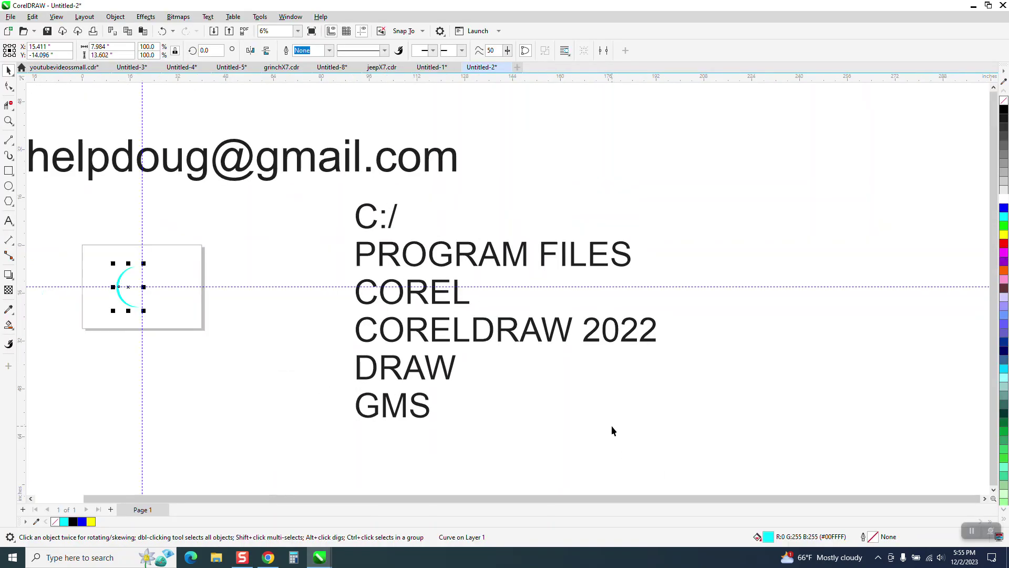
pyautogui.click(9, 121)
pyautogui.moveTo(66, 236); pyautogui.dragTo(367, 360)
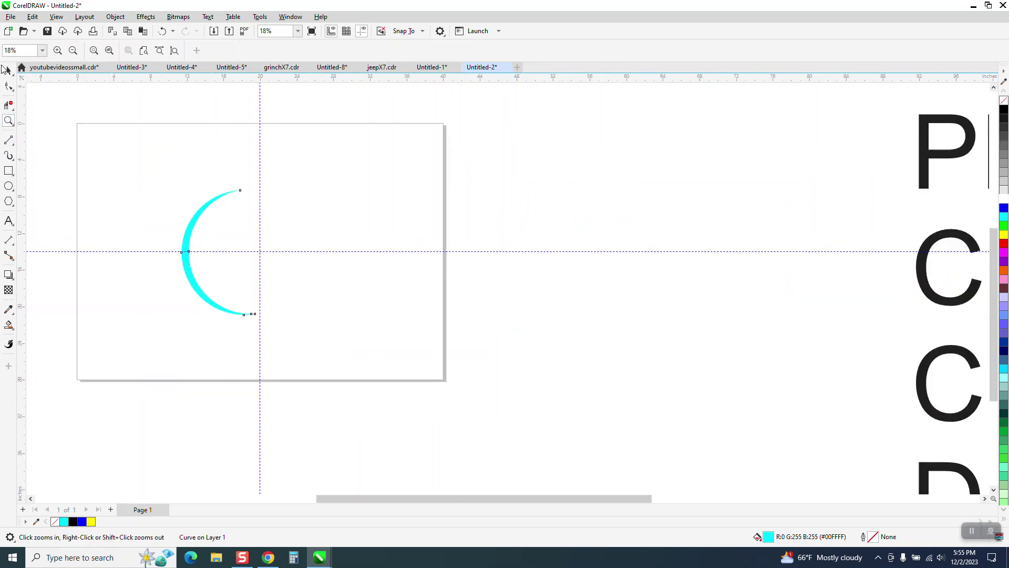
# Step: Select the cyan arc and put it in rotate mode so its rotation centre shows
pyautogui.click(8, 70)
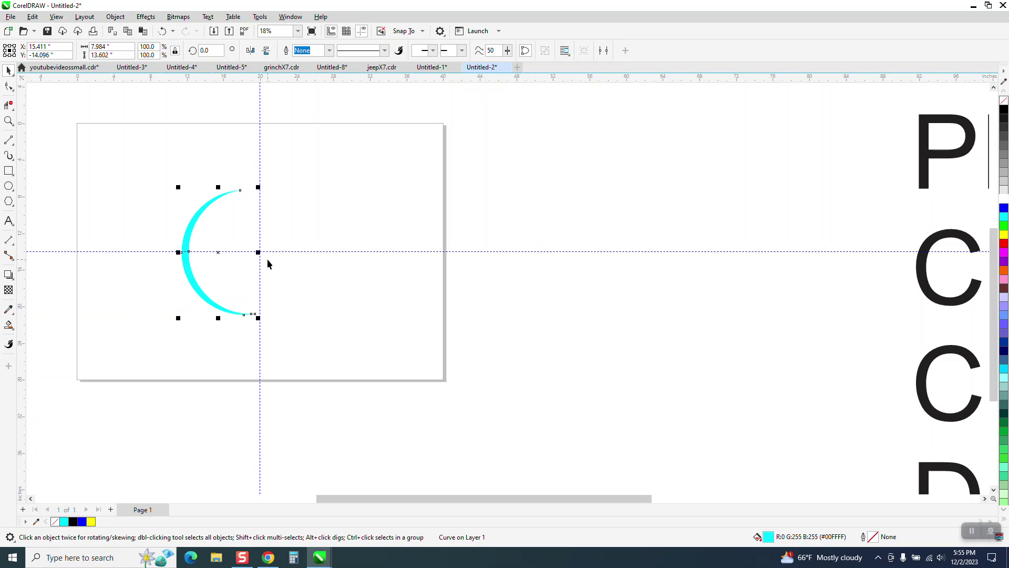
pyautogui.click(216, 255)
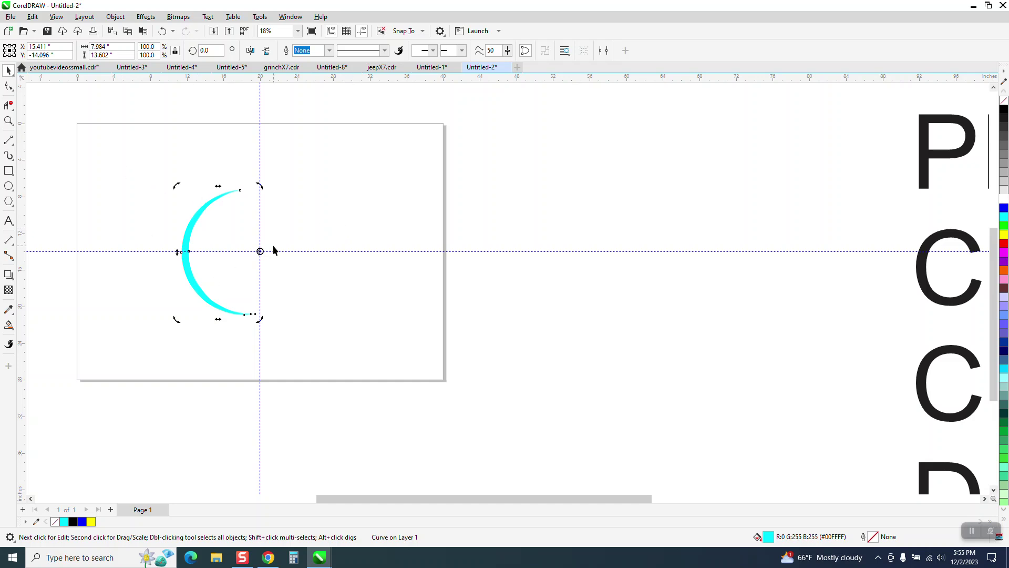
pyautogui.scroll(-4, 242, 246)
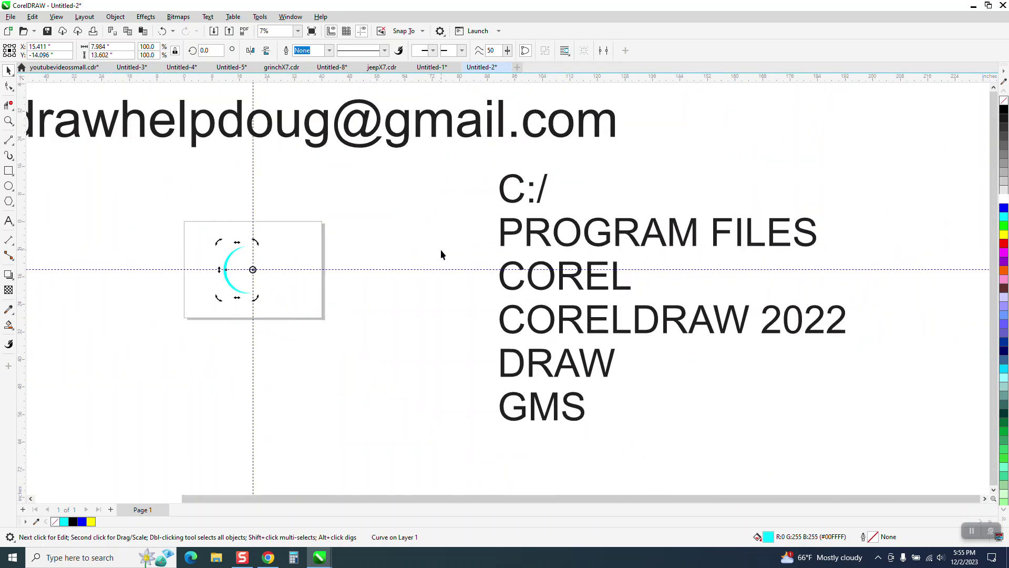
pyautogui.scroll(-2, 437, 197)
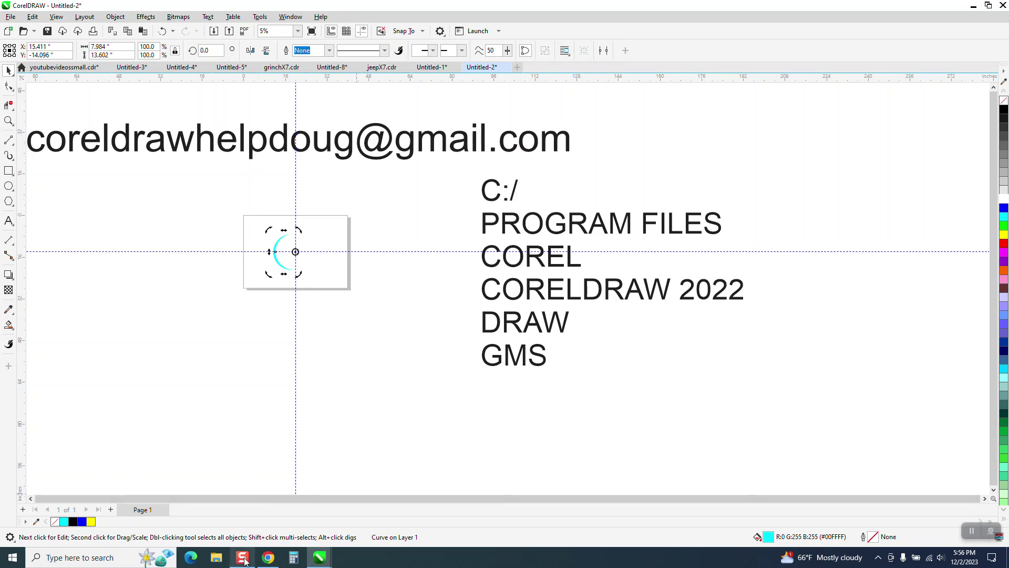
# Step: From Chrome's download history, show CenterPageRotate (2).gms in its Downloads folder
pyautogui.click(270, 561)
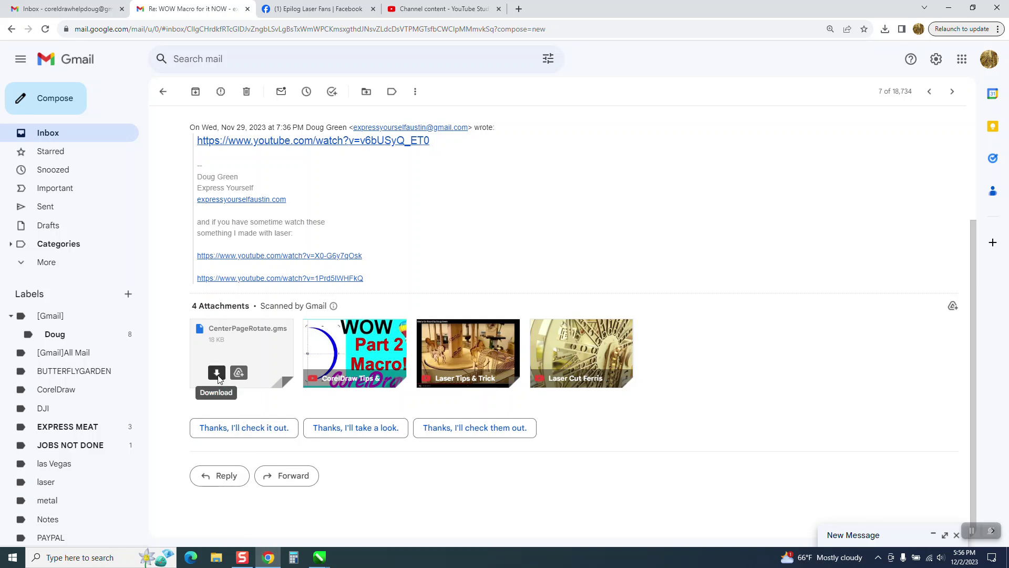
pyautogui.click(887, 30)
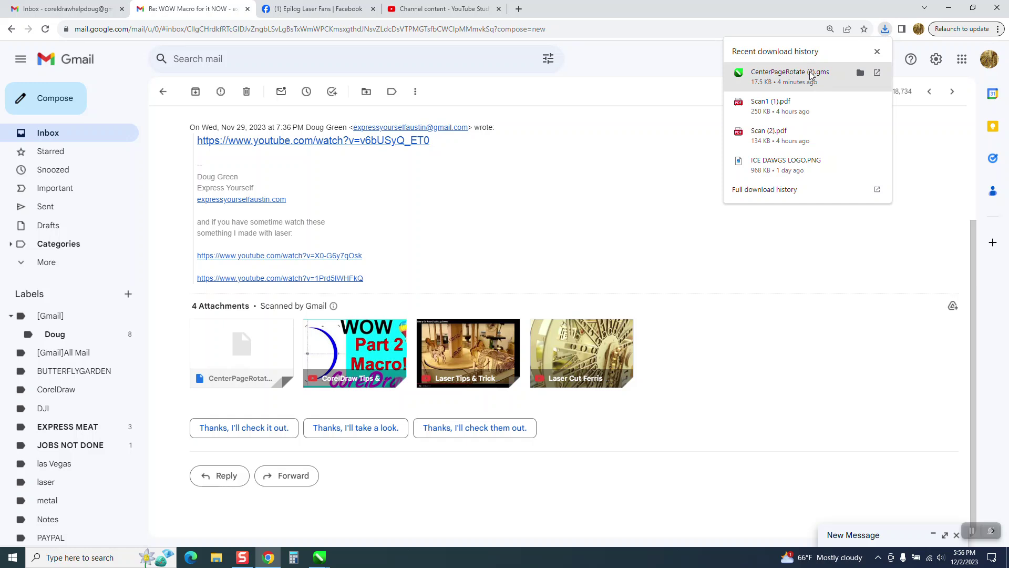
pyautogui.rightClick(811, 76)
pyautogui.click(846, 104)
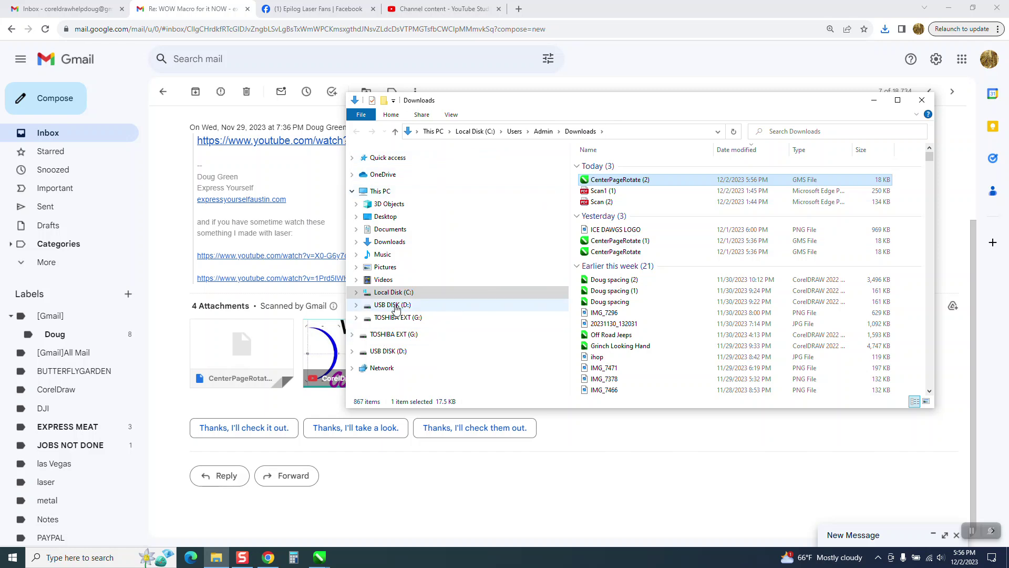
# Step: Copy CenterPageRotate (2) onto USB DISK (D:) and open the drive
pyautogui.moveTo(608, 182); pyautogui.dragTo(407, 307)
pyautogui.click(405, 306)
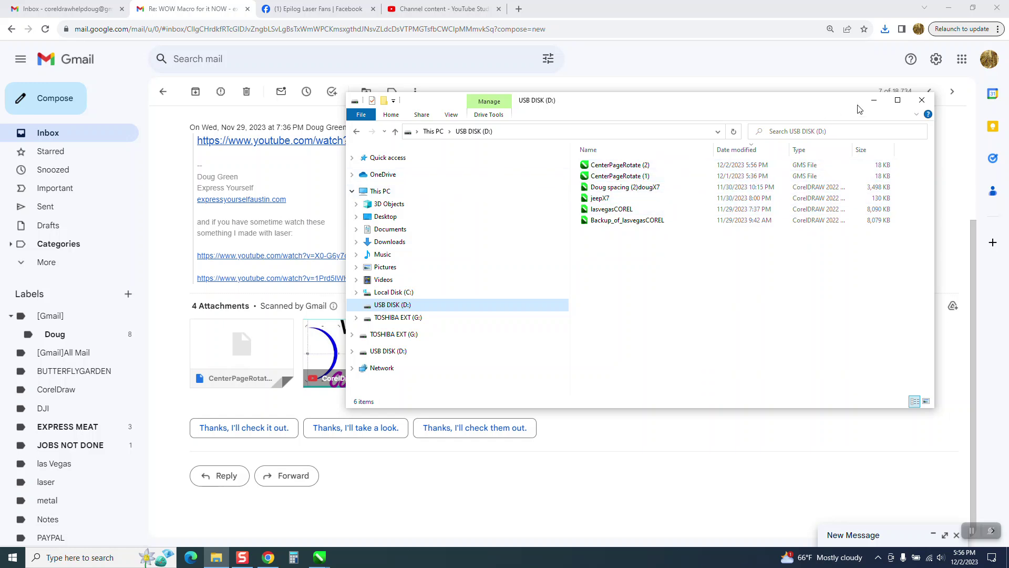
# Step: Maximize File Explorer, browse C:\Program Files\Corel\CorelDRAW Graphics Suite 2022\Draw, then return to USB DISK (D:)
pyautogui.click(897, 100)
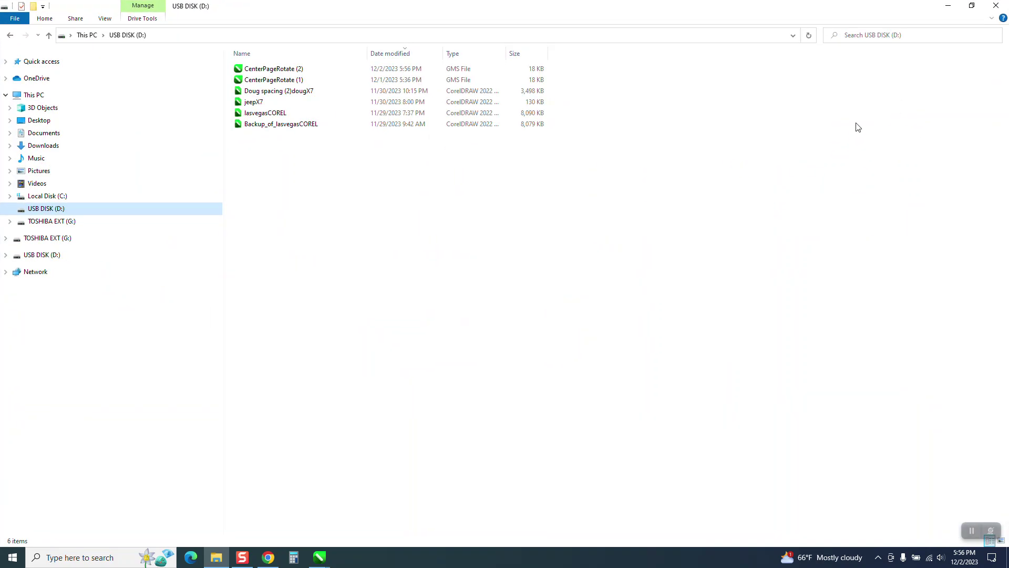
pyautogui.click(10, 196)
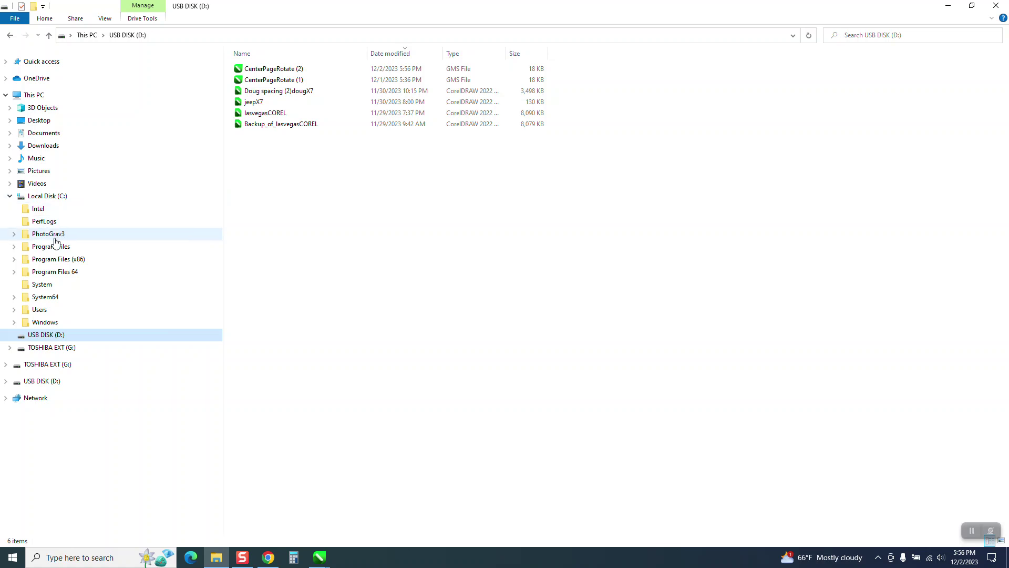
pyautogui.click(51, 246)
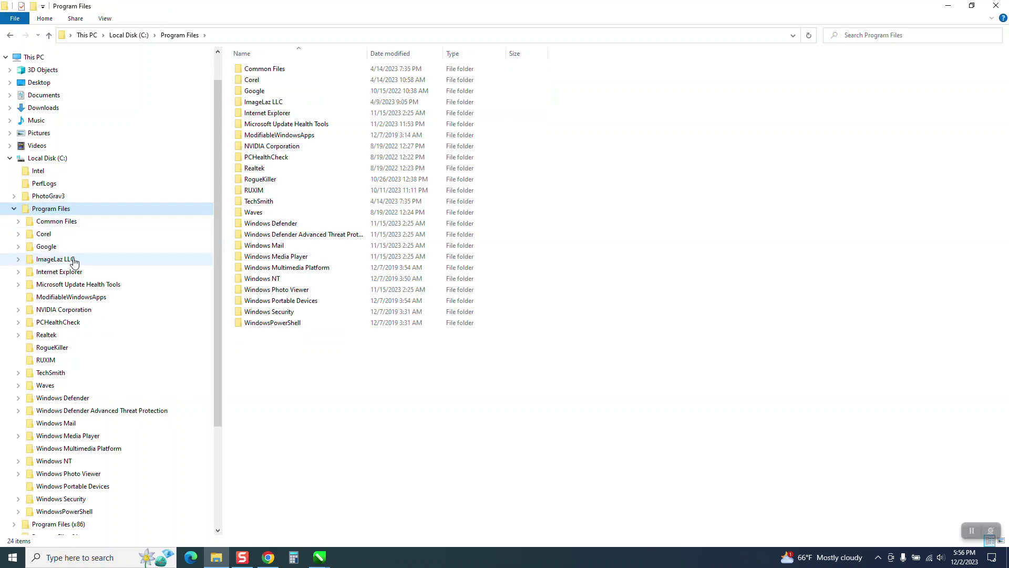
pyautogui.click(44, 234)
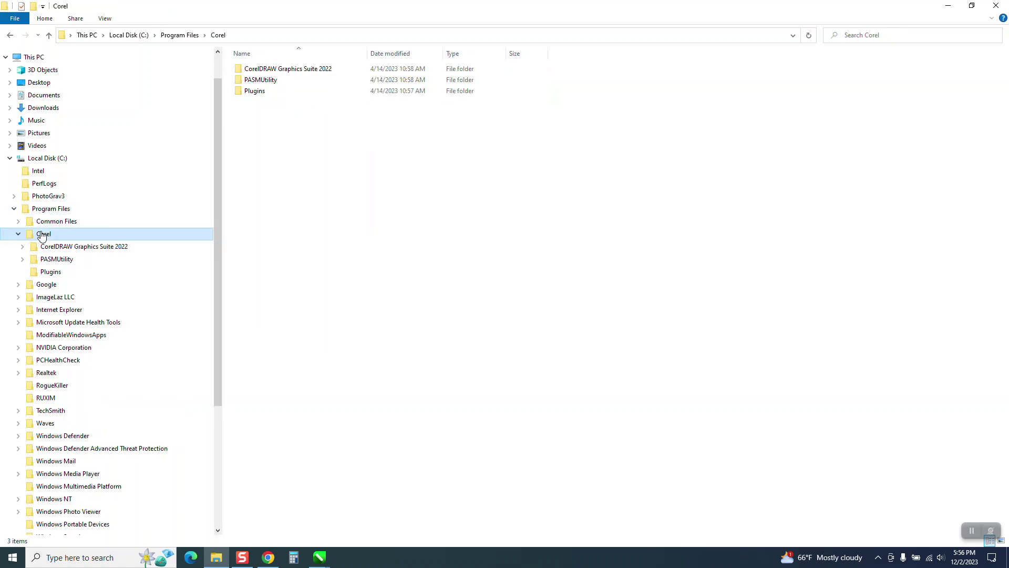
pyautogui.doubleClick(254, 70)
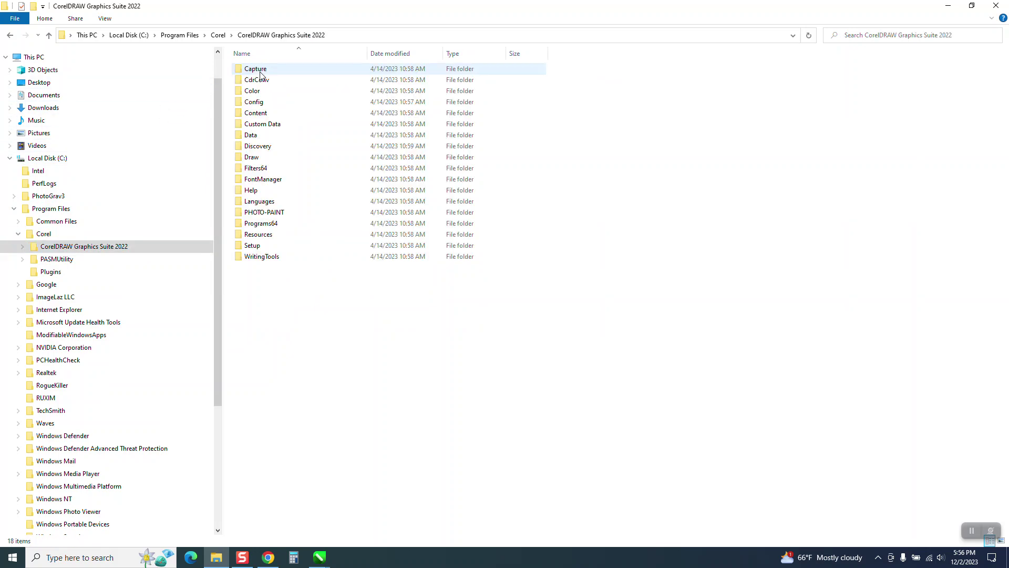
pyautogui.doubleClick(257, 158)
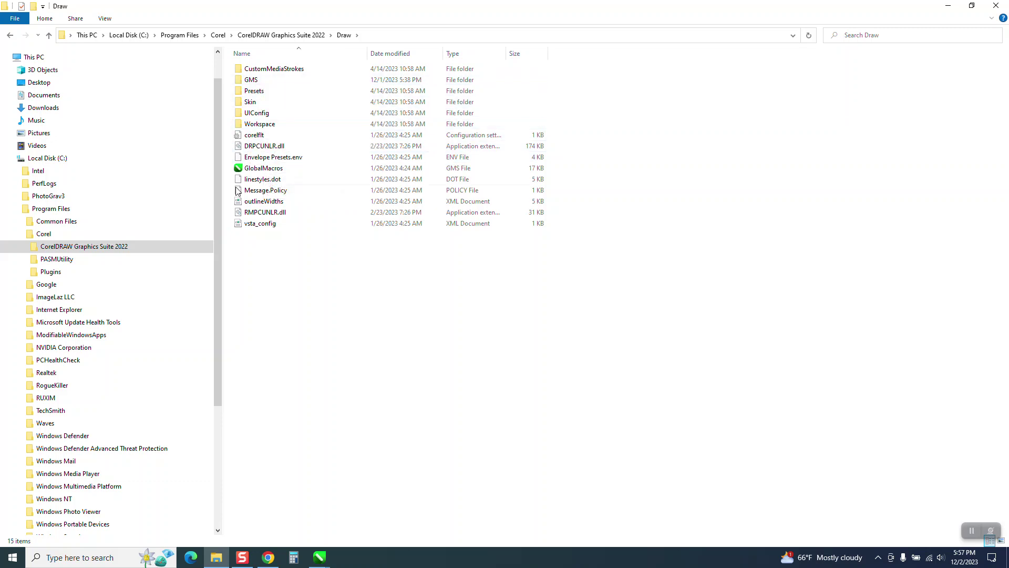
pyautogui.scroll(-4, 202, 334)
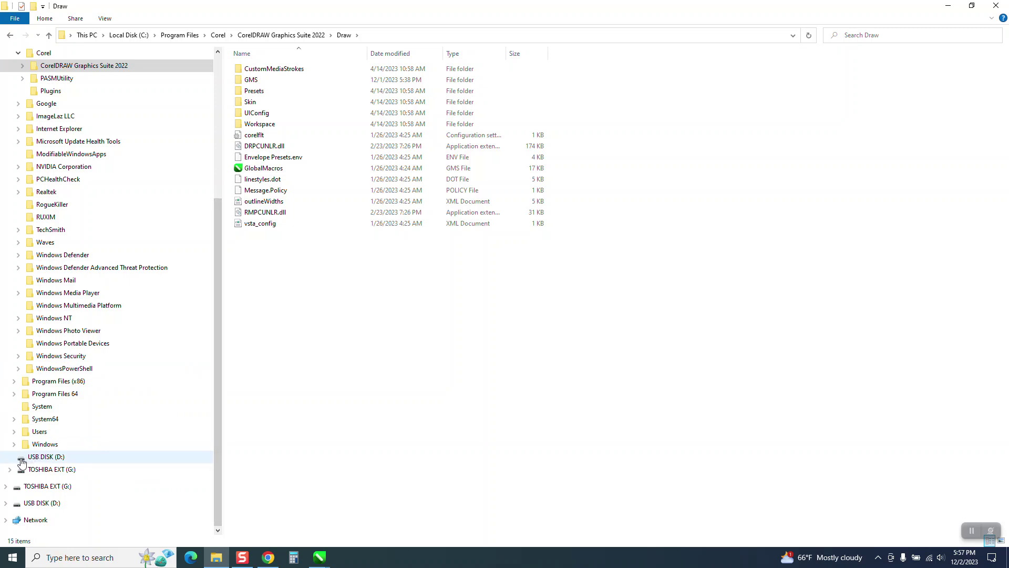
pyautogui.click(21, 461)
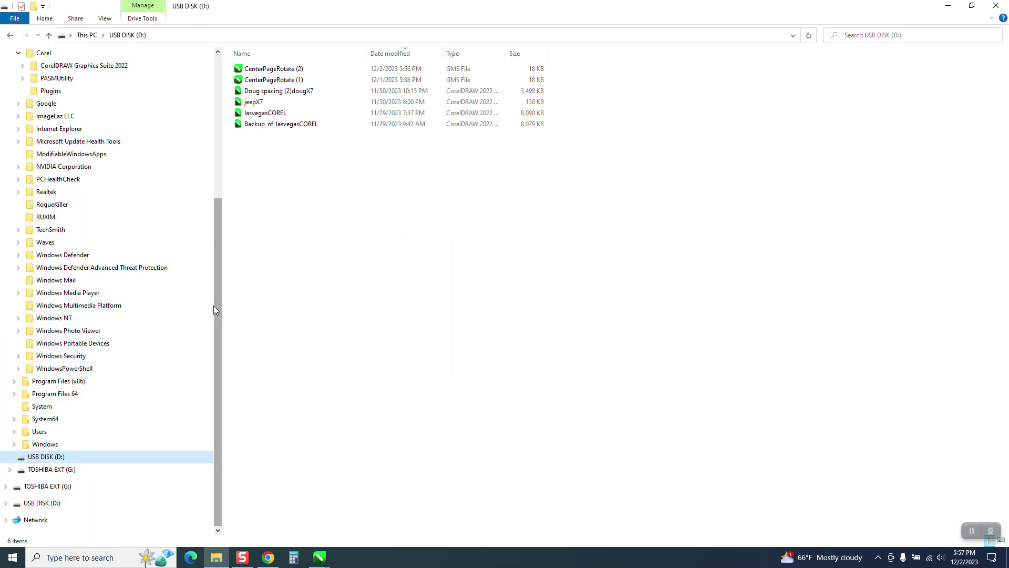
# Step: Try copying CenterPageRotate (1) into the Draw\GMS folder, then cancel the replace-or-skip prompt
pyautogui.moveTo(215, 268); pyautogui.dragTo(207, 191)
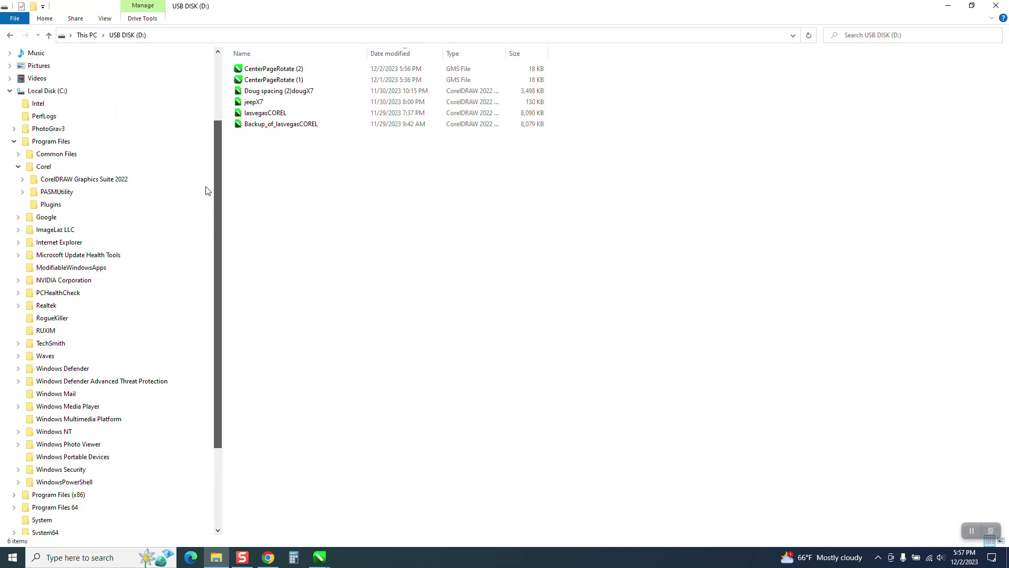
pyautogui.click(24, 179)
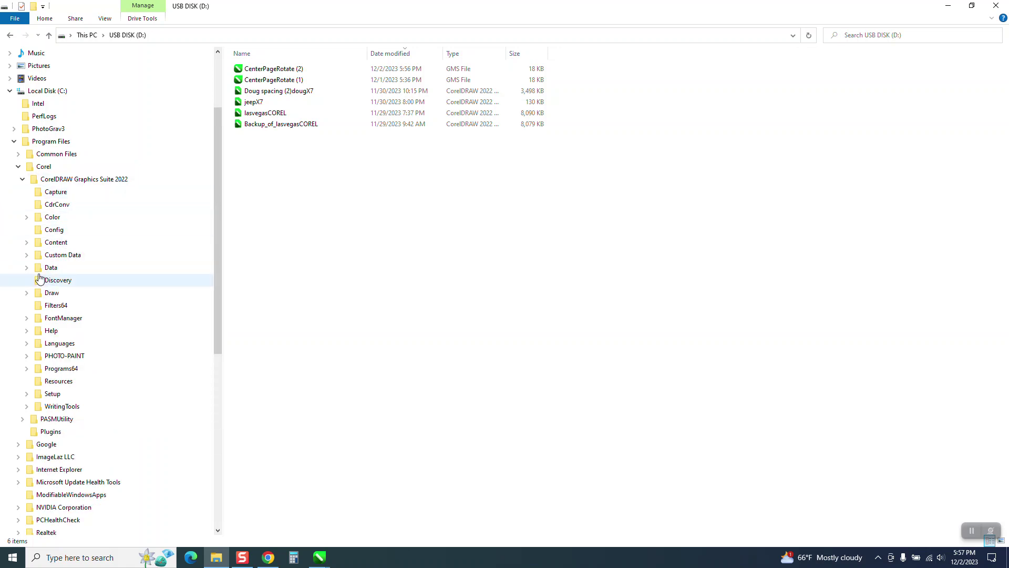
pyautogui.click(27, 292)
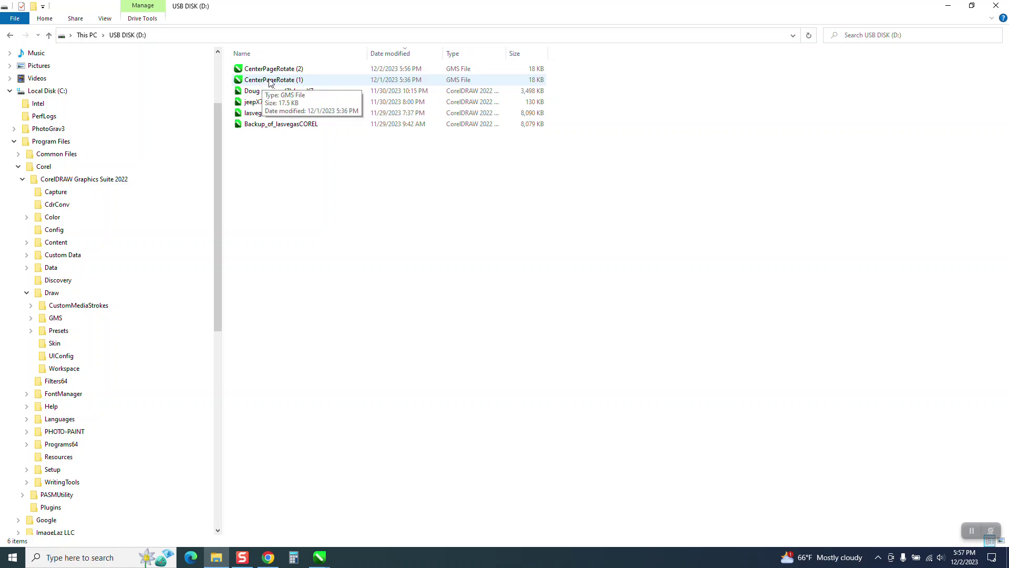
pyautogui.moveTo(295, 85)
pyautogui.mouseDown()
pyautogui.moveTo(166, 209)
pyautogui.moveTo(108, 294)
pyautogui.moveTo(60, 321)
pyautogui.mouseUp()
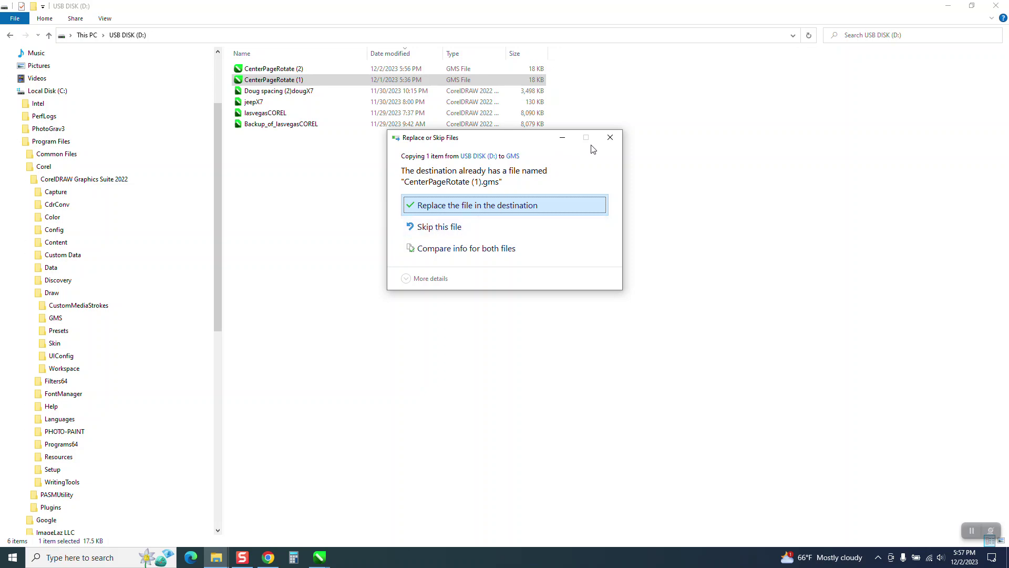
pyautogui.click(610, 143)
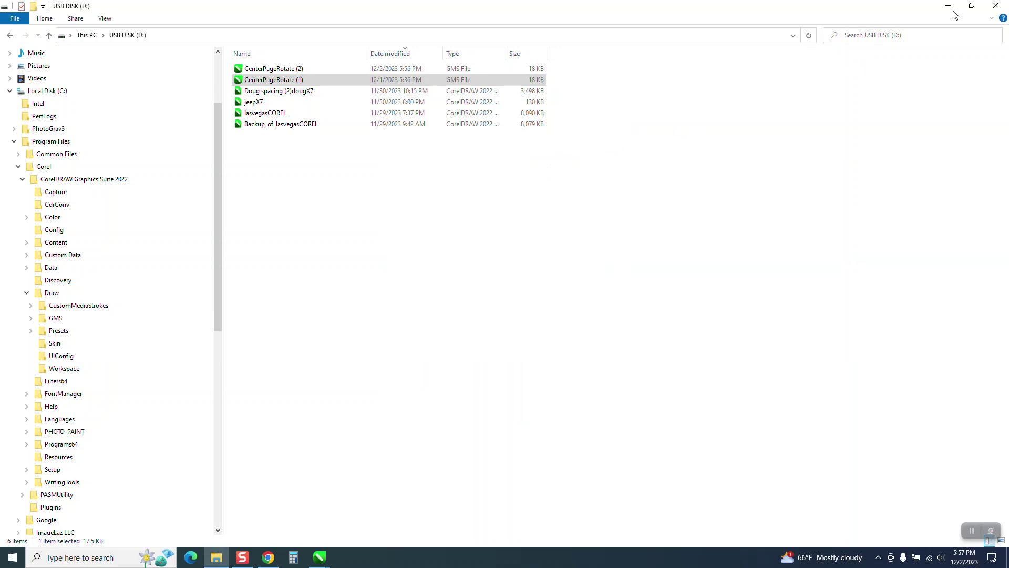
# Step: Close File Explorer and return to CorelDRAW's Untitled-2 drawing
pyautogui.click(996, 6)
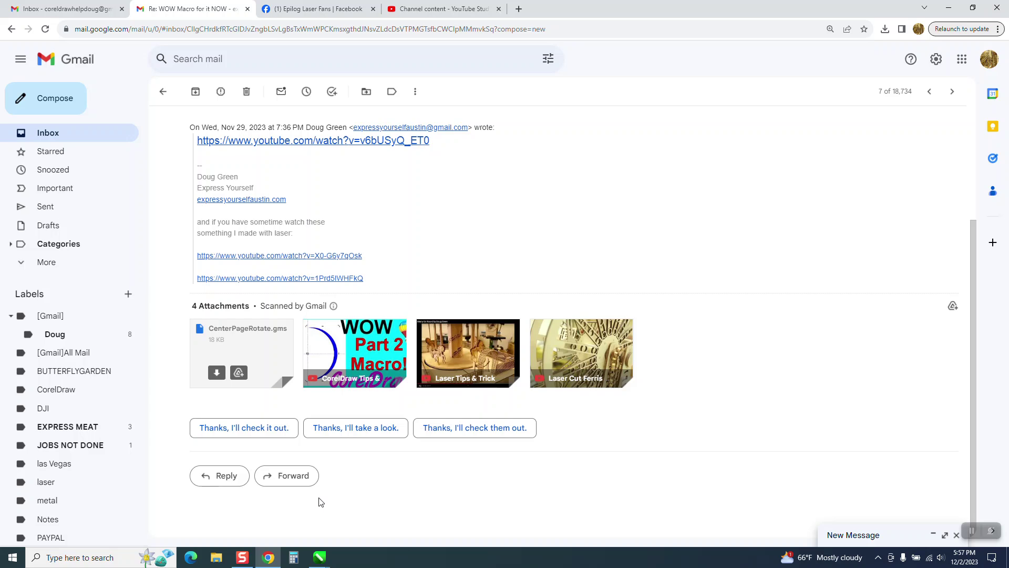
pyautogui.moveTo(321, 557)
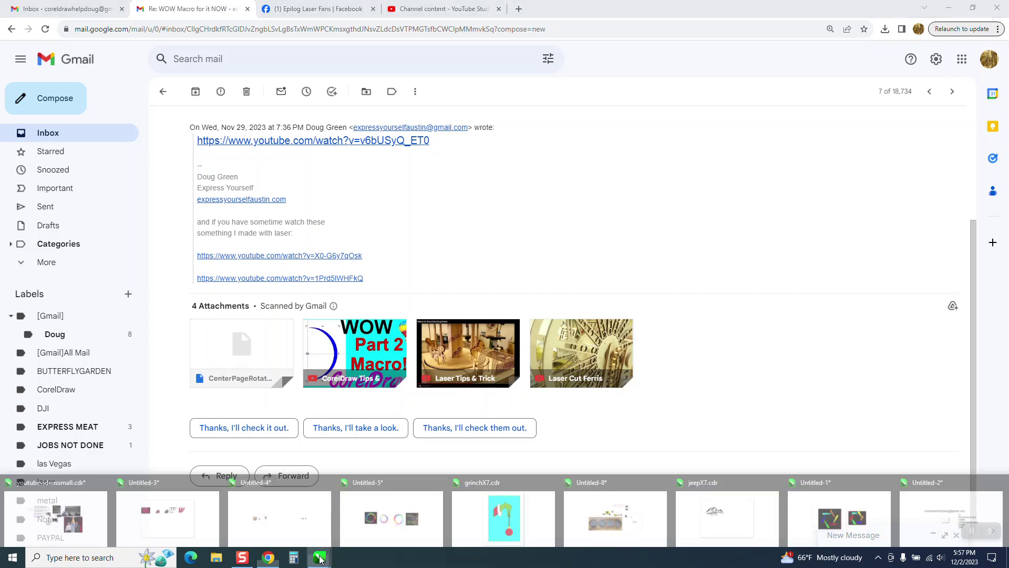
pyautogui.click(918, 506)
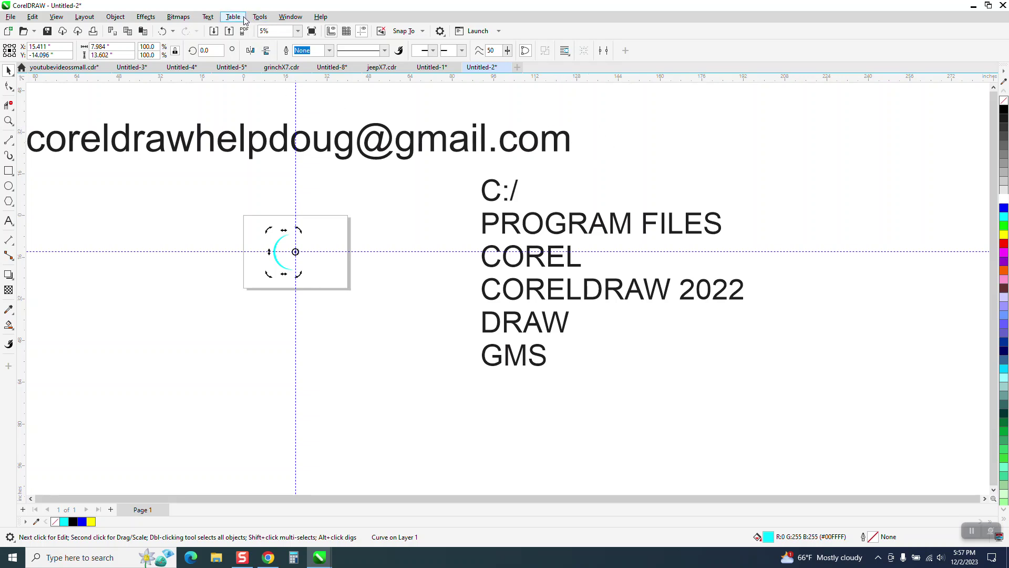
# Step: Open the Scripts docker from Tools > Scripts and start loading a macro storage file
pyautogui.click(269, 18)
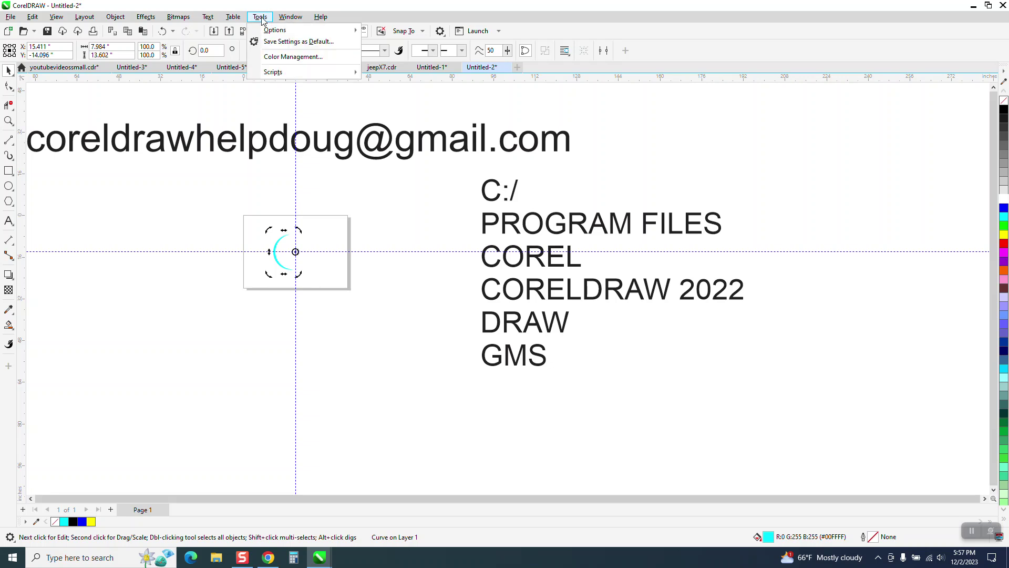
pyautogui.moveTo(288, 76)
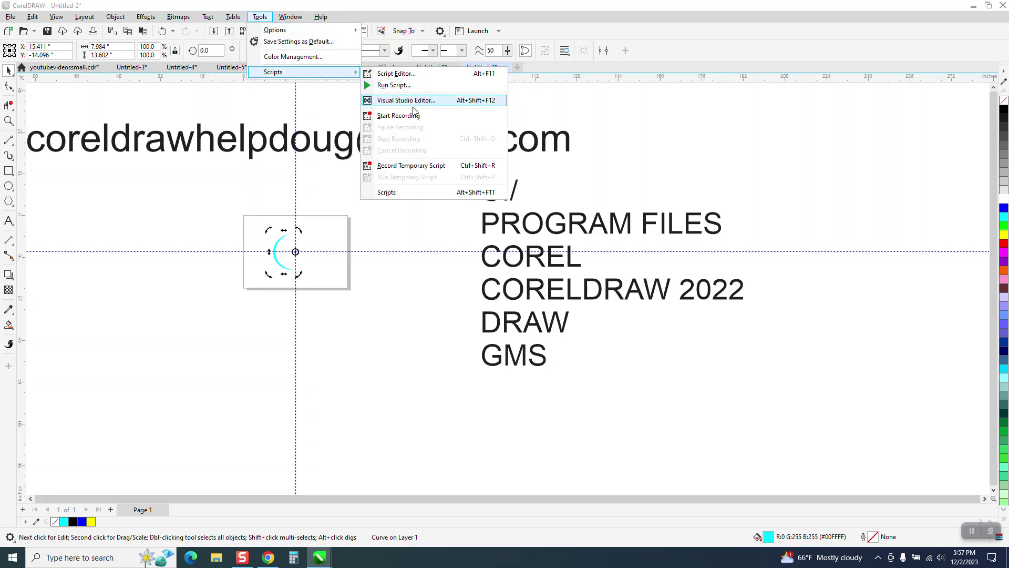
pyautogui.click(391, 194)
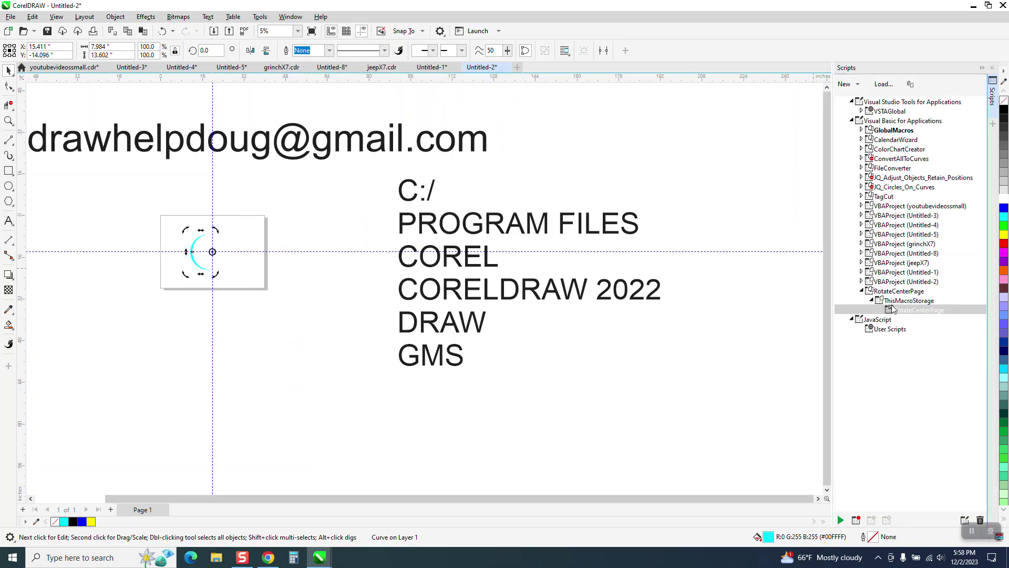
pyautogui.click(884, 84)
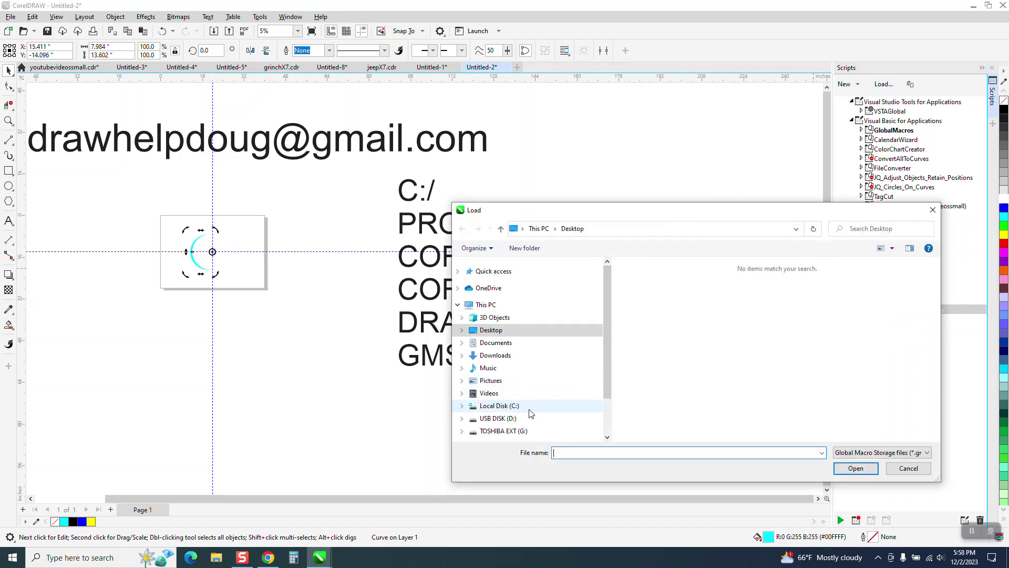
# Step: Browse USB DISK (D:) to CenterPageRotate (1) twice, cancelling the Load dialog each time
pyautogui.click(509, 420)
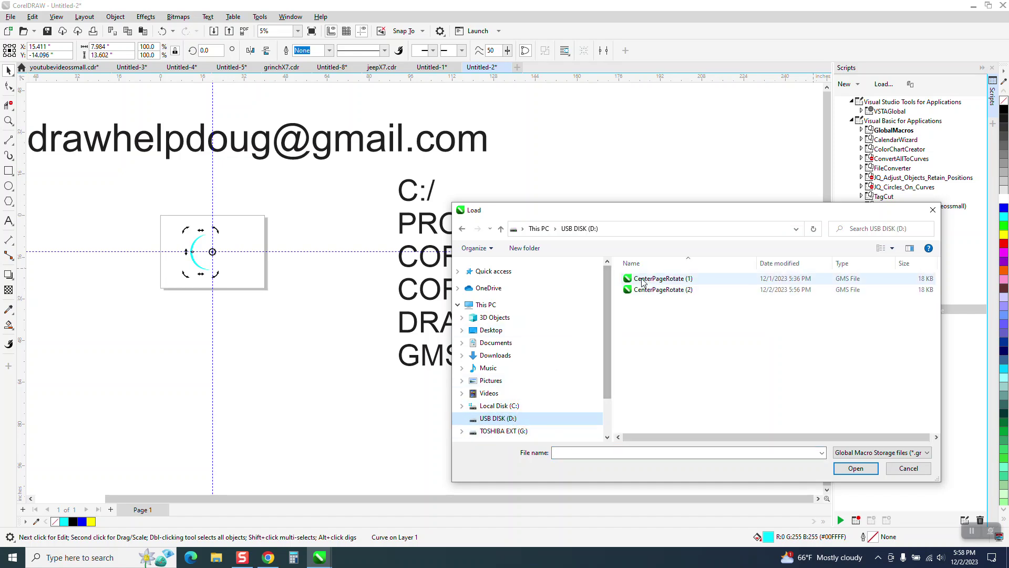
pyautogui.click(662, 279)
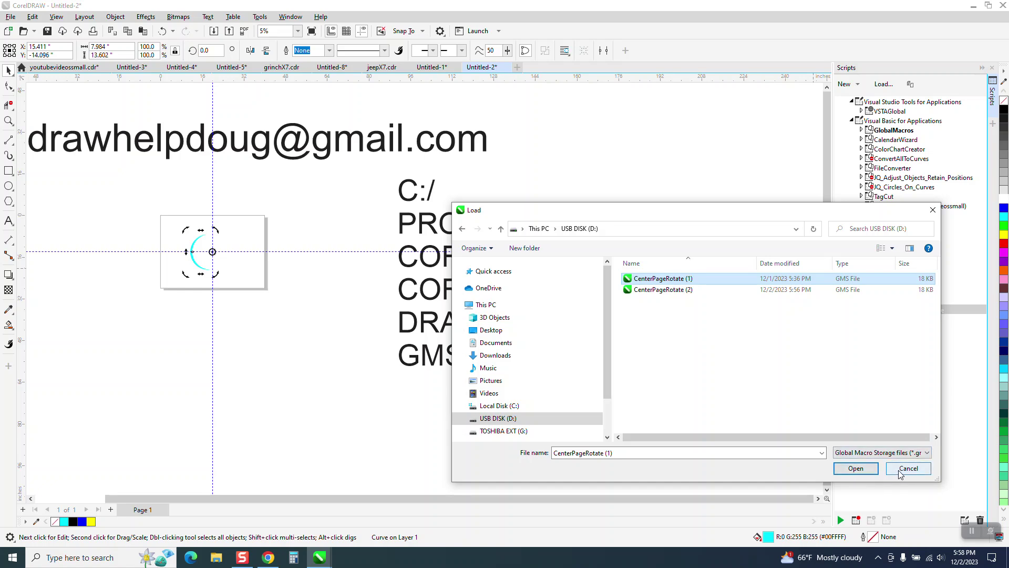
pyautogui.click(902, 475)
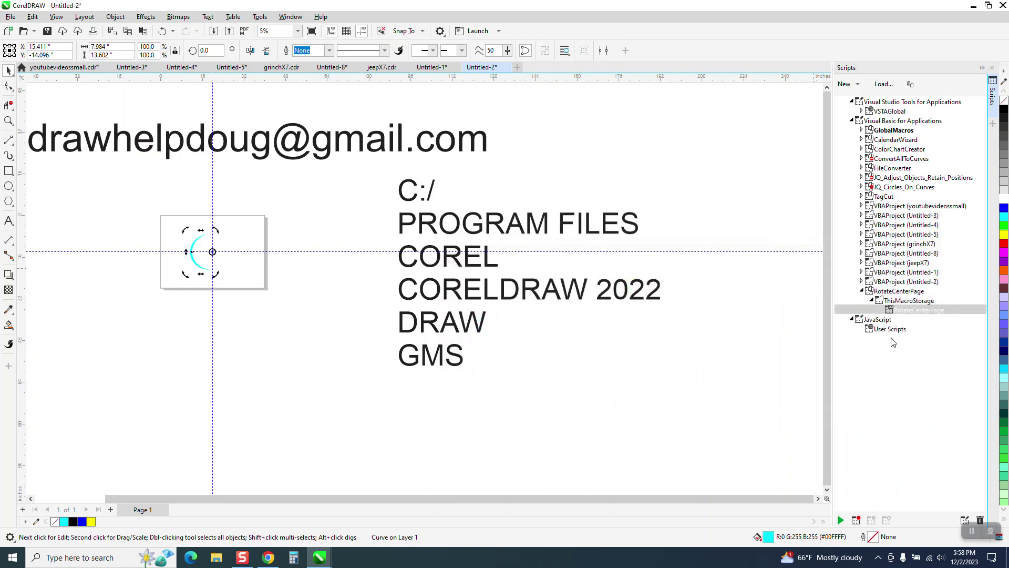
pyautogui.click(883, 85)
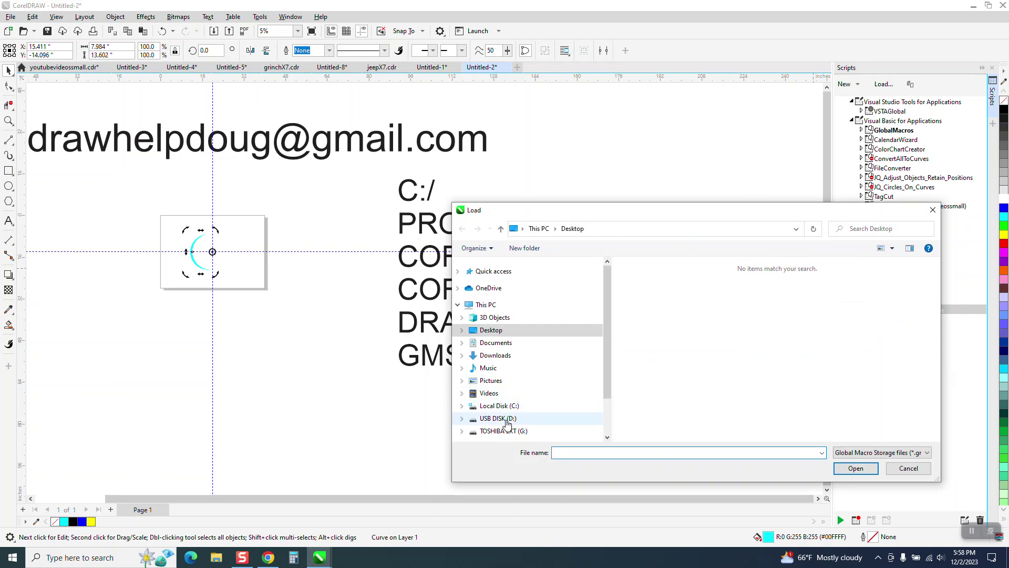
pyautogui.click(506, 419)
pyautogui.click(658, 280)
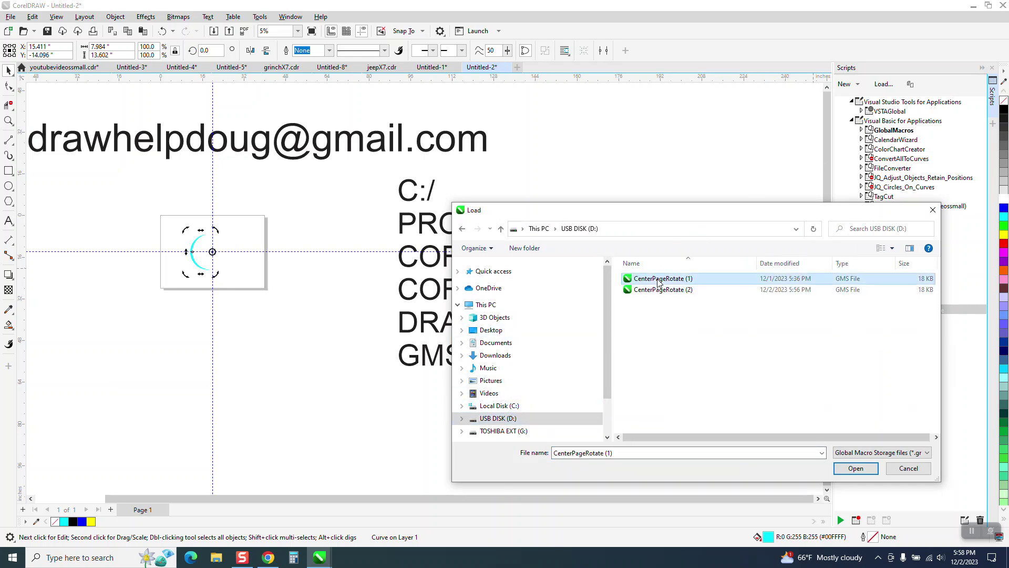
pyautogui.click(914, 469)
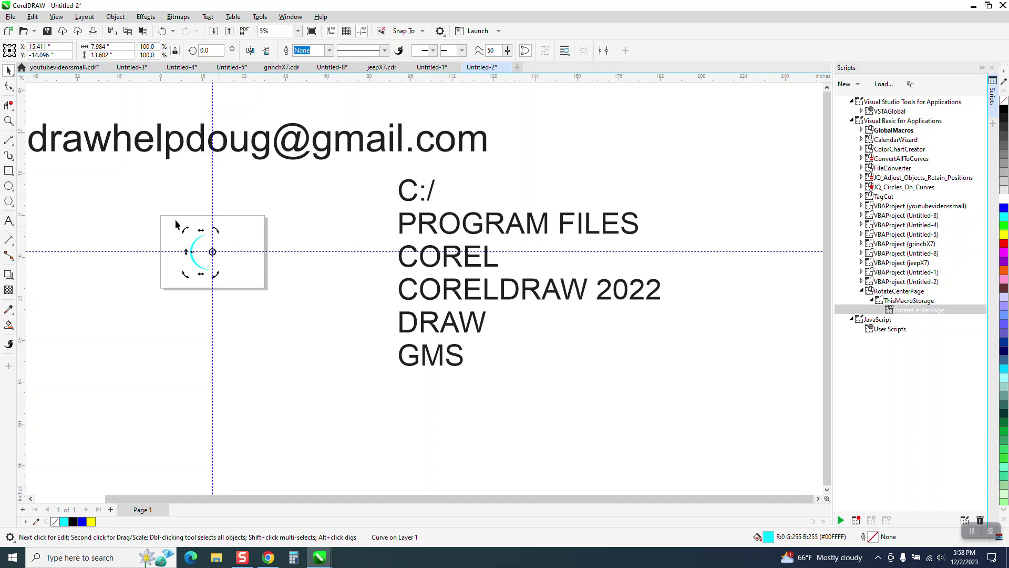
# Step: Delete the crescent, draw a small circle at upper left, select RotateCenterPage, and enter rotate mode
pyautogui.press('Delete')
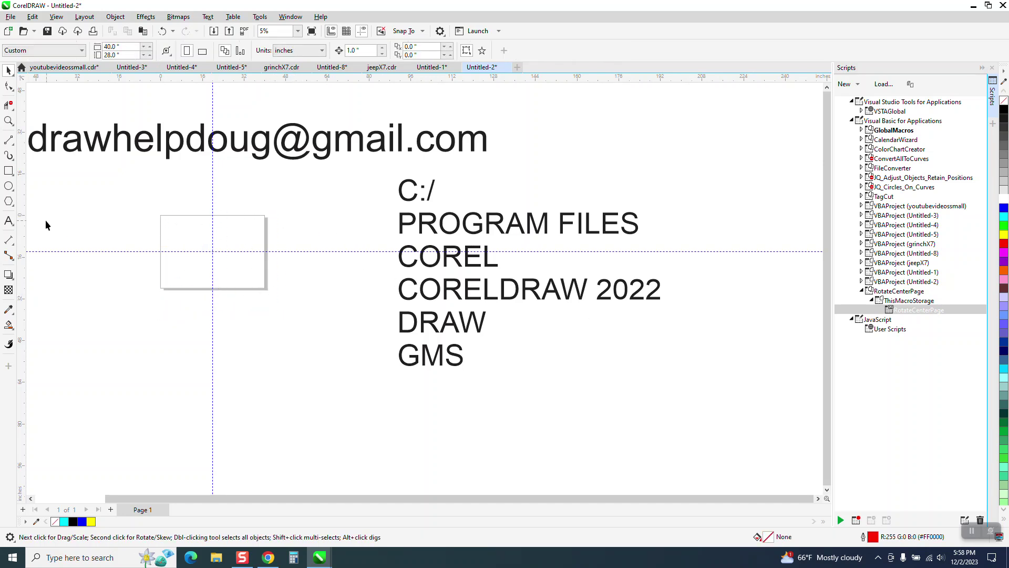
pyautogui.click(8, 186)
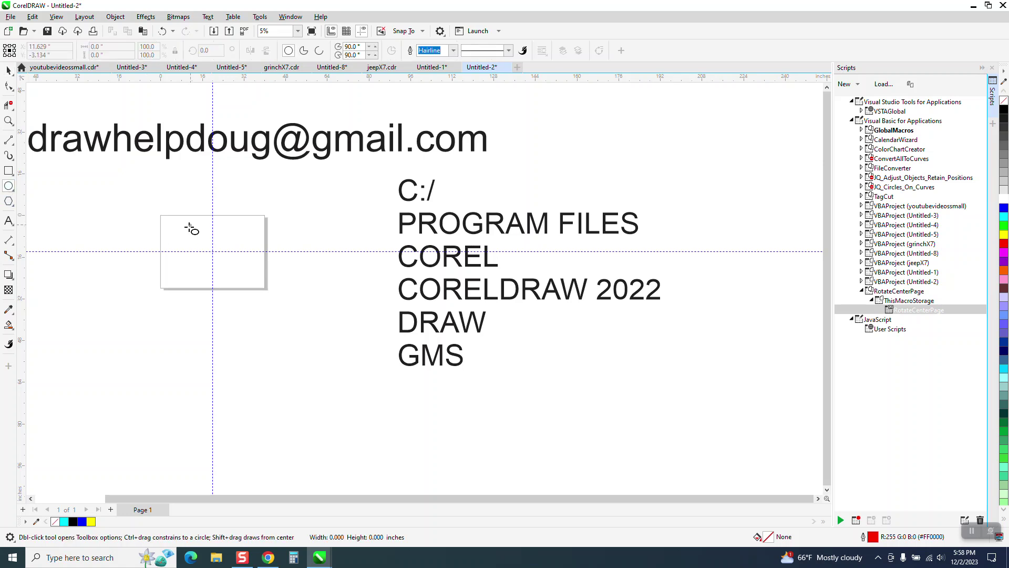
pyautogui.moveTo(188, 226); pyautogui.dragTo(179, 234)
pyautogui.click(9, 70)
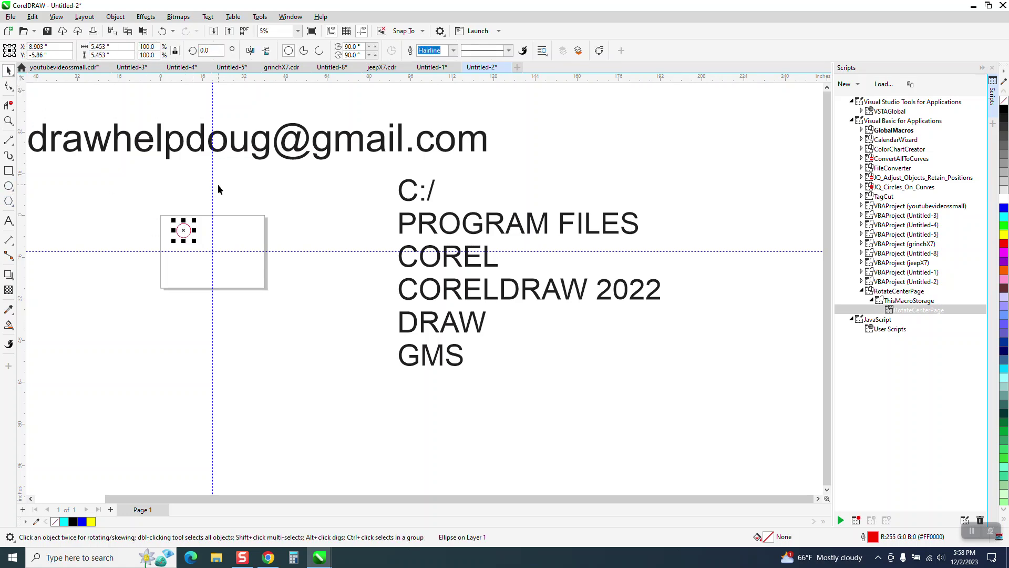
pyautogui.click(909, 311)
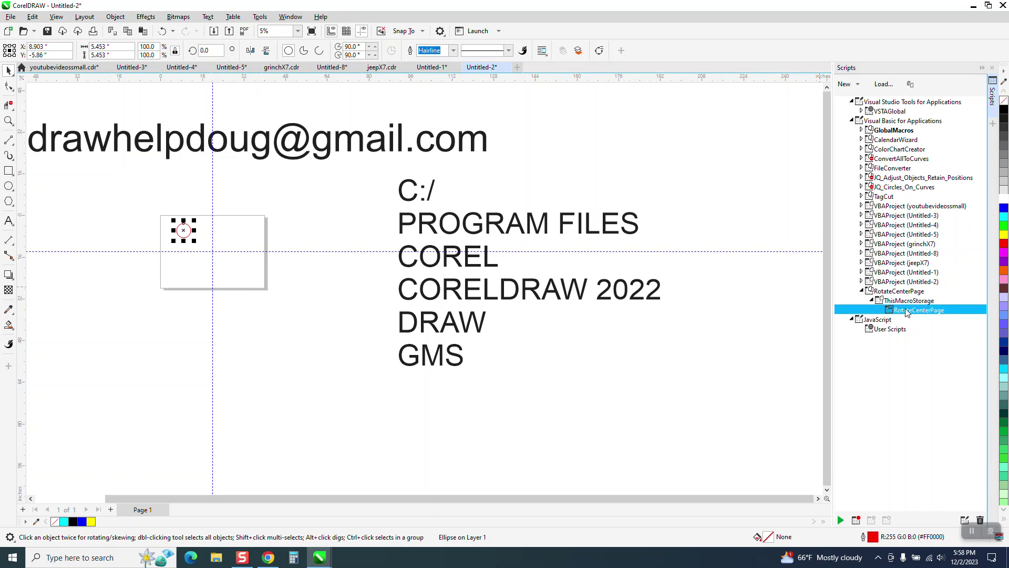
pyautogui.click(185, 231)
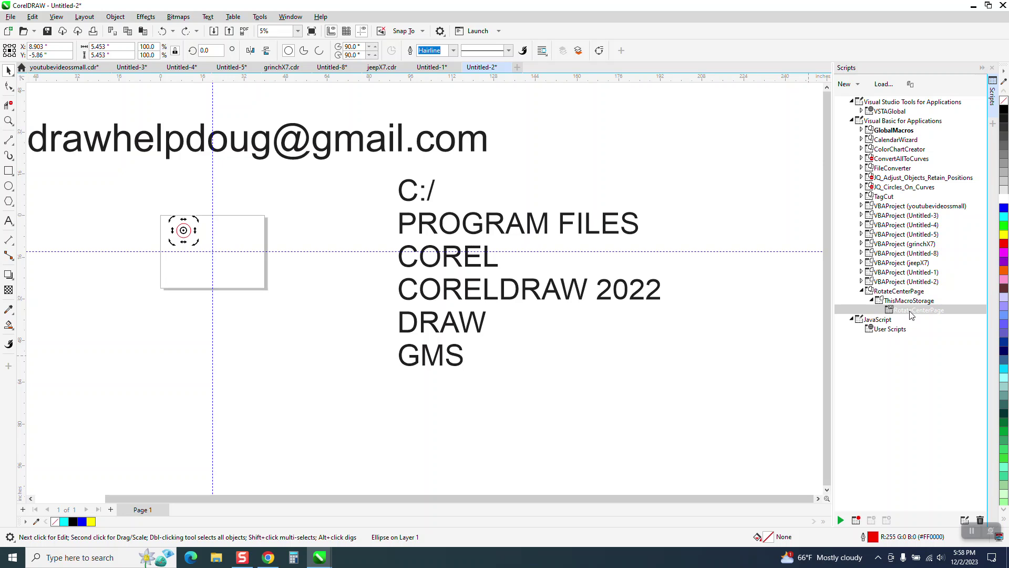
pyautogui.rightClick(910, 314)
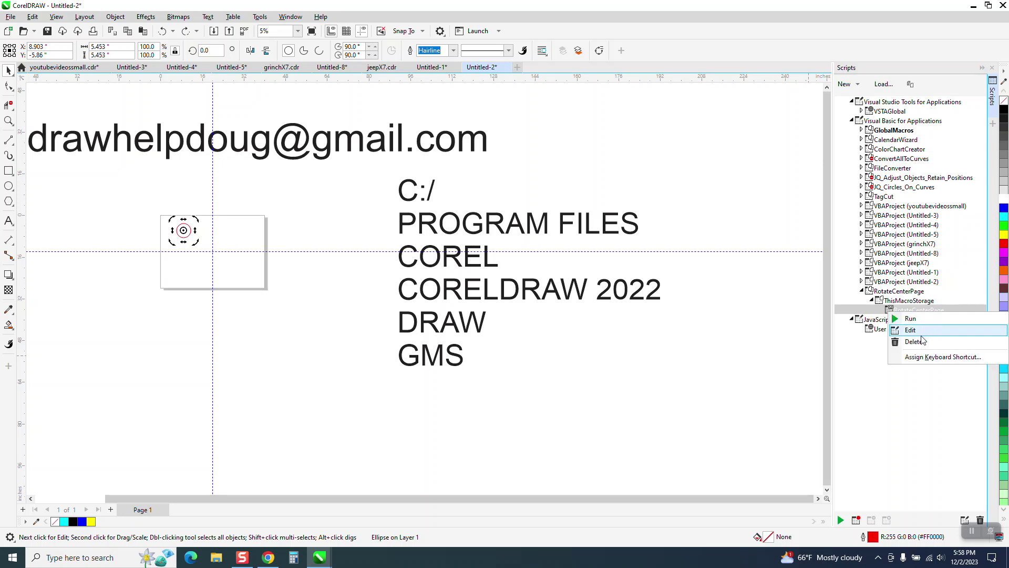
pyautogui.click(927, 358)
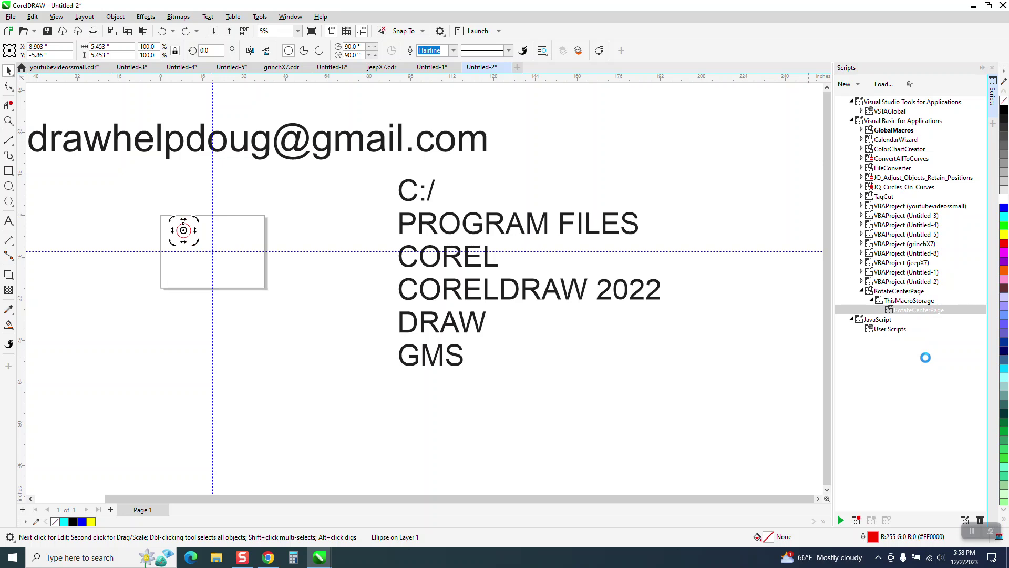
pyautogui.click(544, 216)
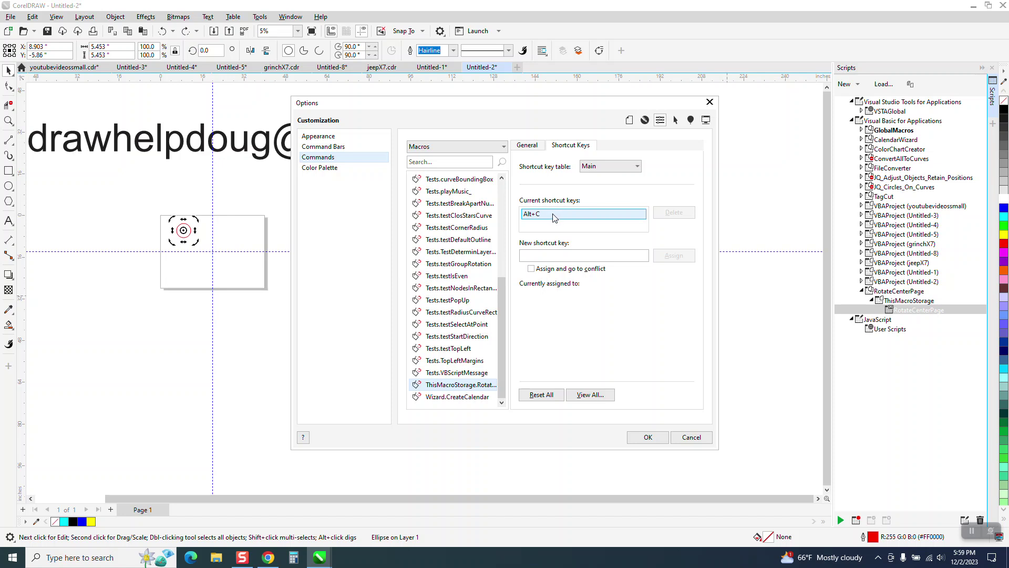
pyautogui.click(523, 257)
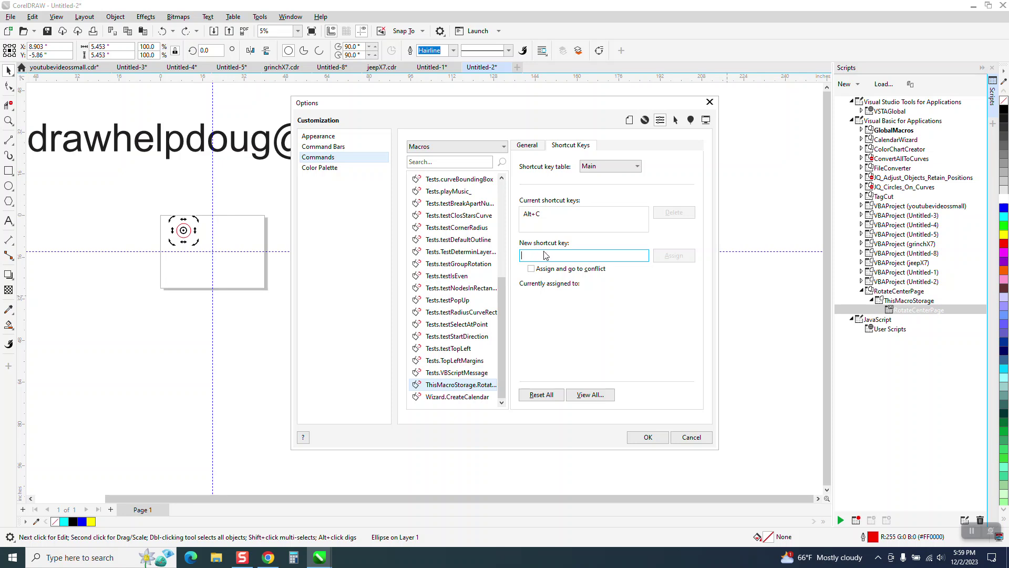
pyautogui.press('q')
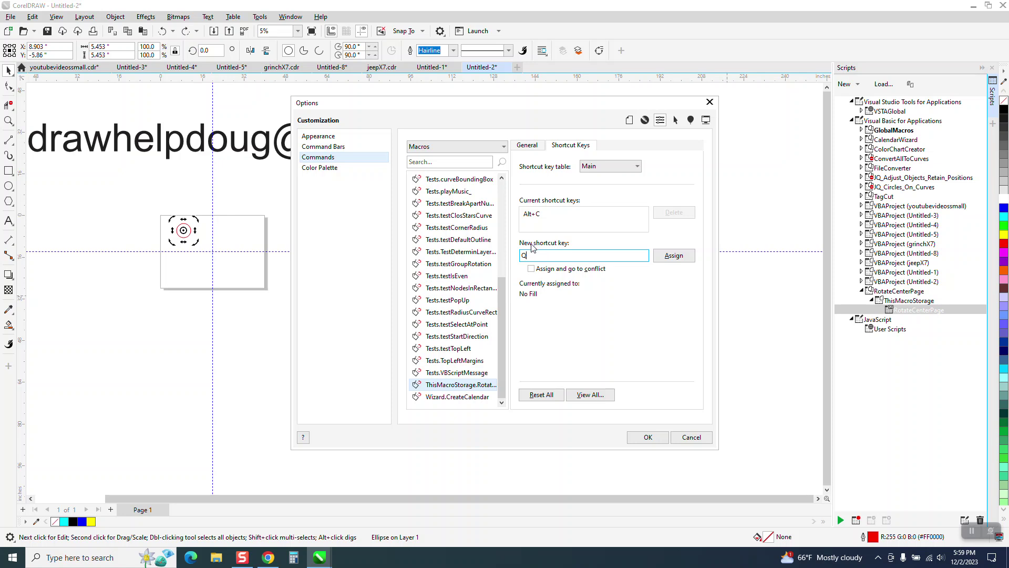
pyautogui.moveTo(562, 255); pyautogui.dragTo(523, 264)
pyautogui.press('BackSpace')
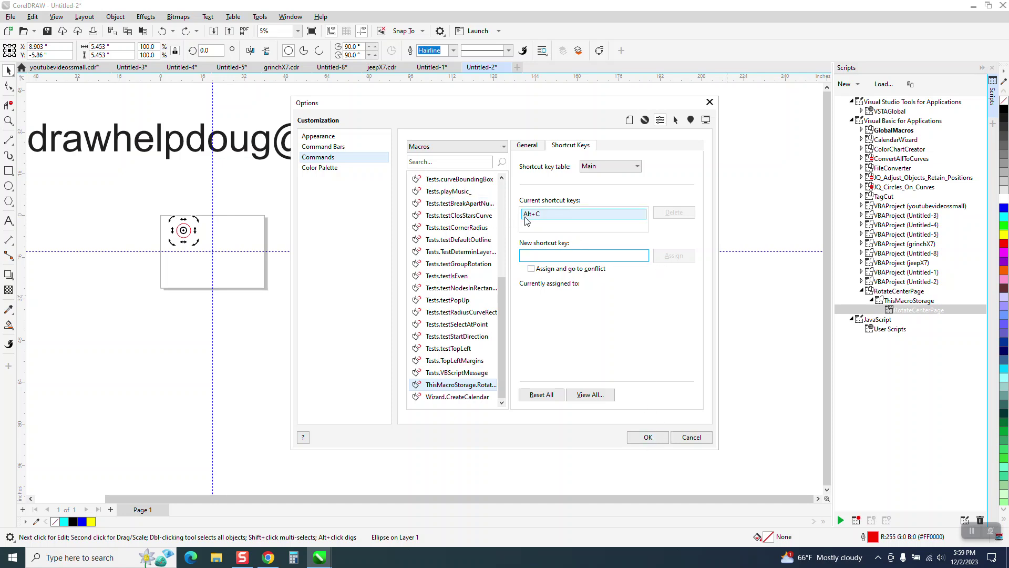
pyautogui.click(648, 437)
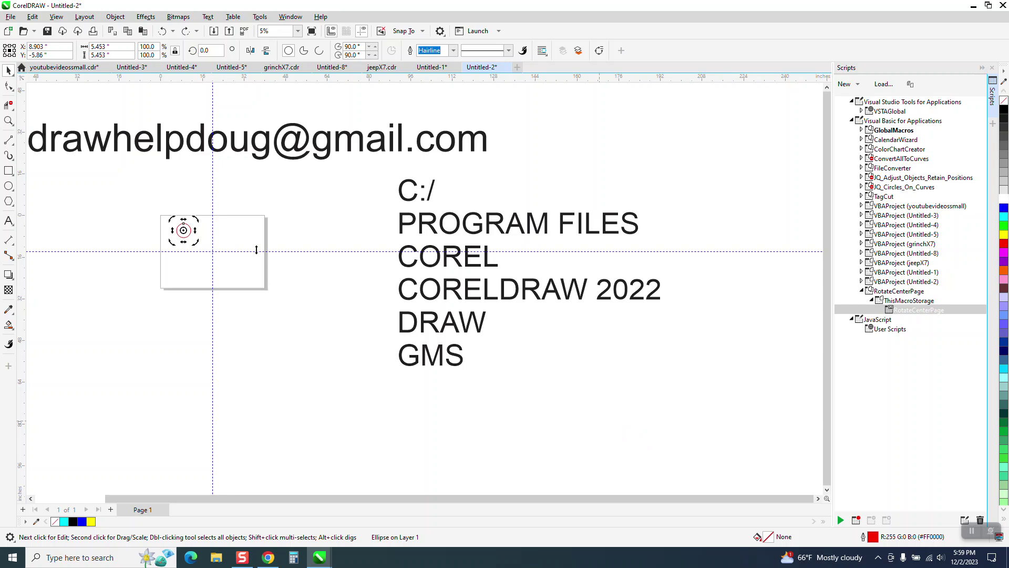
# Step: Zoom in on the red circle and put it in rotate mode
pyautogui.click(8, 120)
pyautogui.click(125, 207)
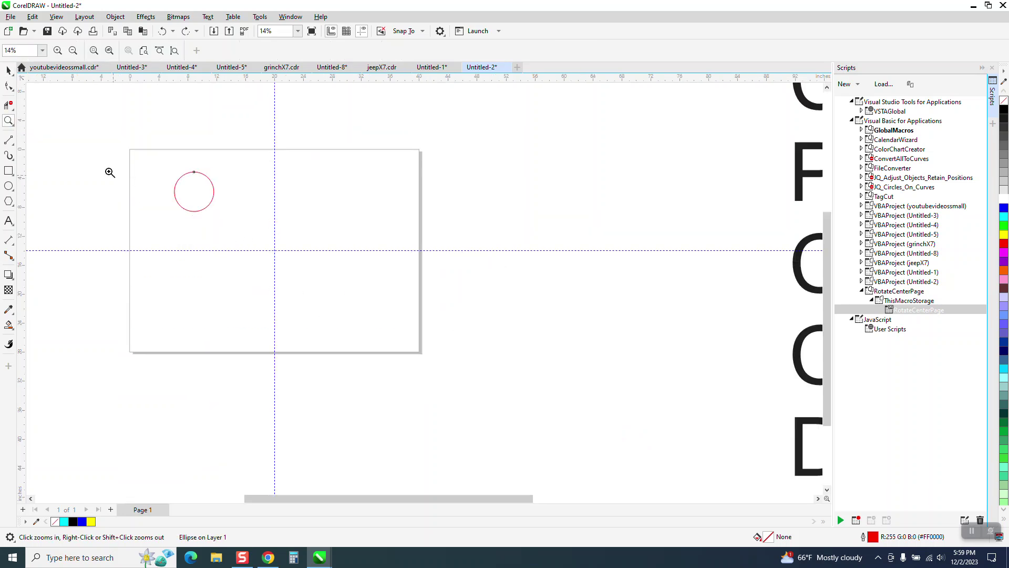
pyautogui.click(8, 70)
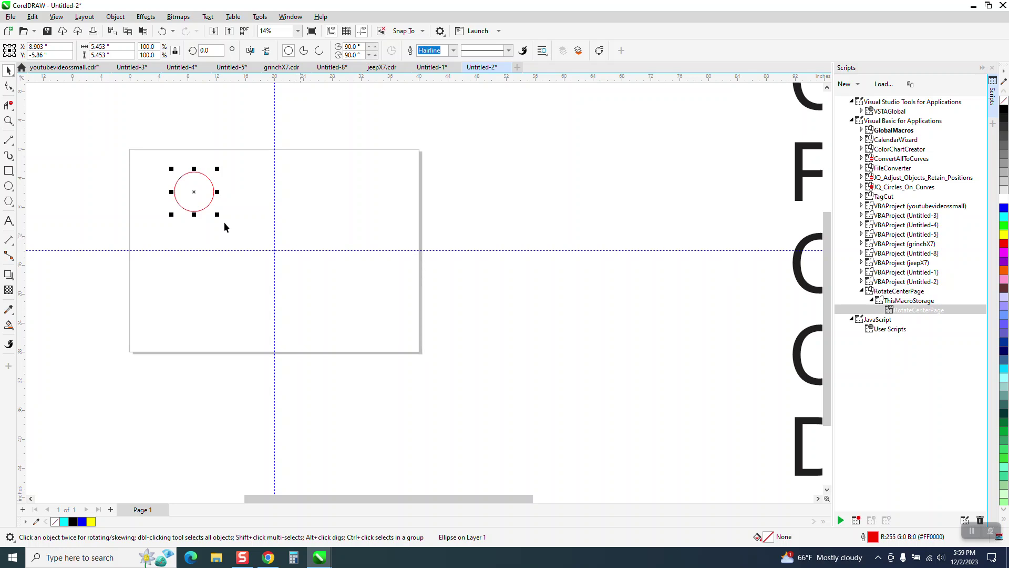
pyautogui.click(185, 195)
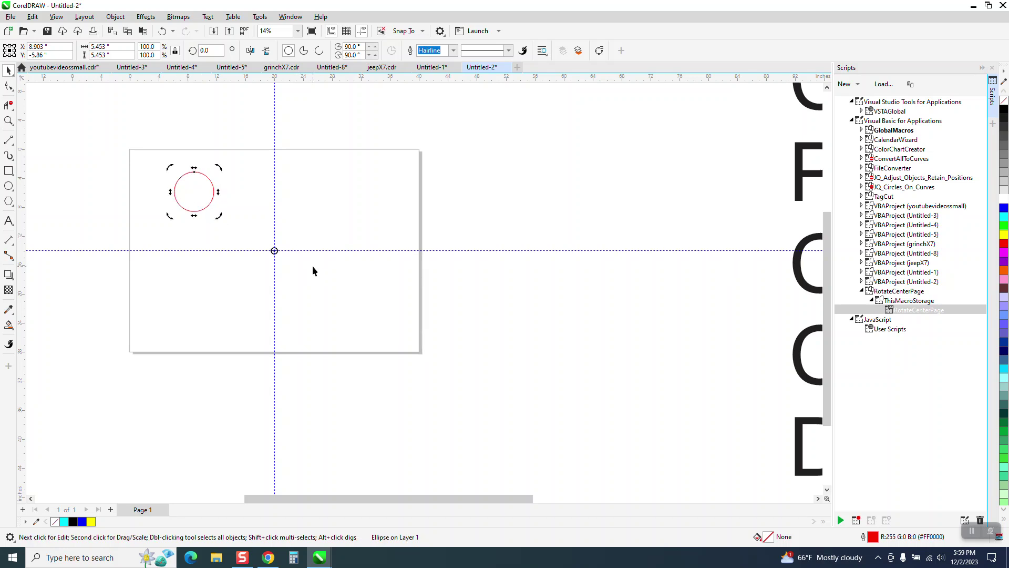
# Step: Test a 45° rotation and undo it, then run the macro repeatedly to add rotated copies
pyautogui.click(206, 50)
pyautogui.write('45')
pyautogui.press('Return')
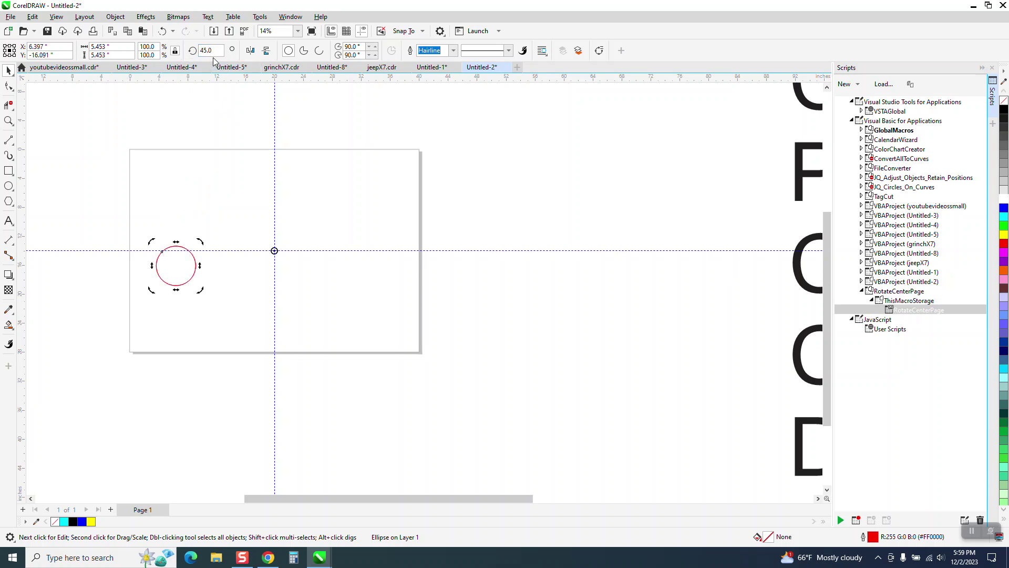
pyautogui.hotkey('ctrl', 'z')
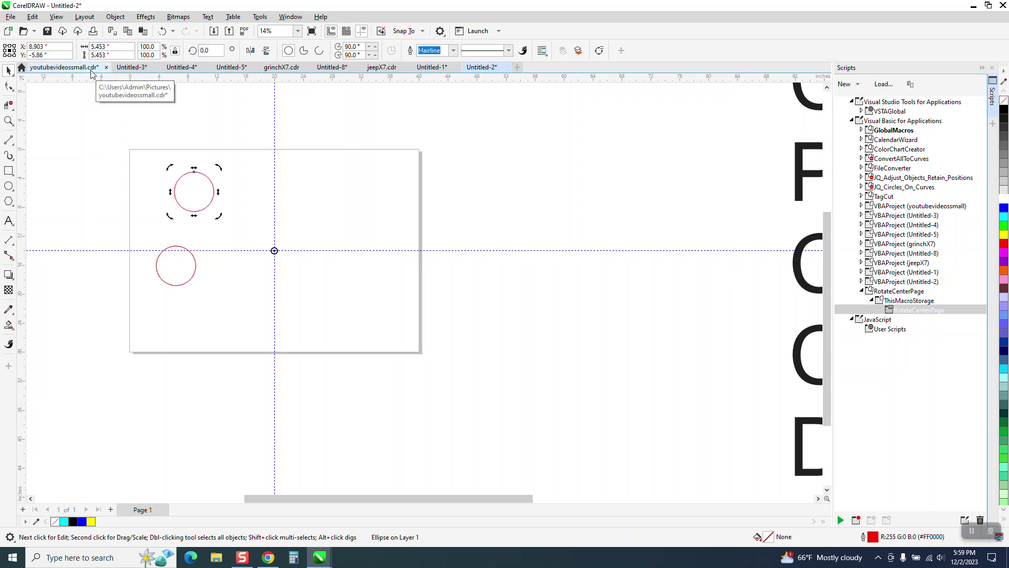
pyautogui.hotkey('ctrl', 'r')
pyautogui.hotkey('ctrl', 'r')
pyautogui.hotkey('ctrl', 'r')
pyautogui.hotkey('ctrl', 'r')
pyautogui.hotkey('ctrl', 'r')
pyautogui.hotkey('ctrl', 'r')
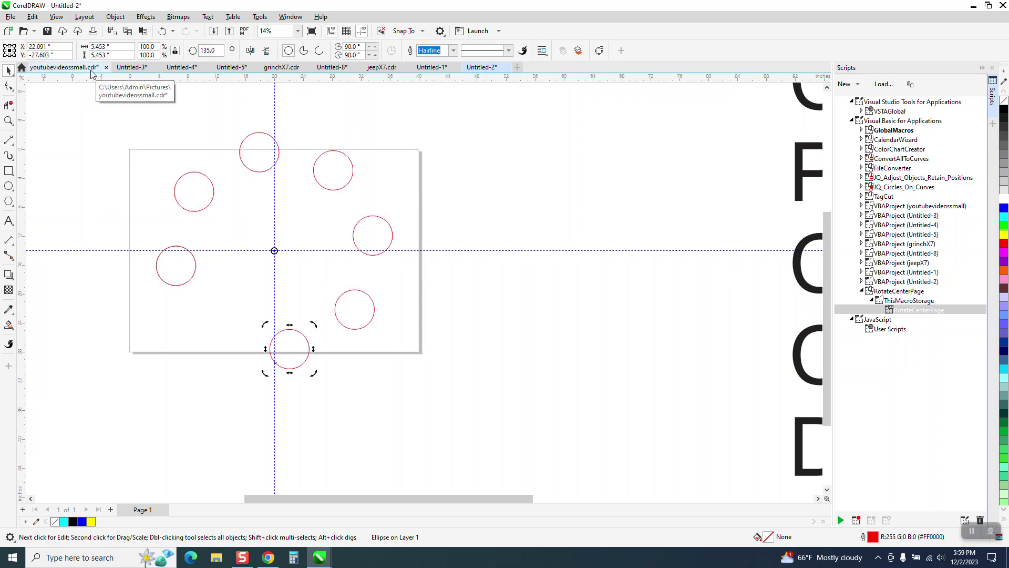
pyautogui.hotkey('ctrl', 'r')
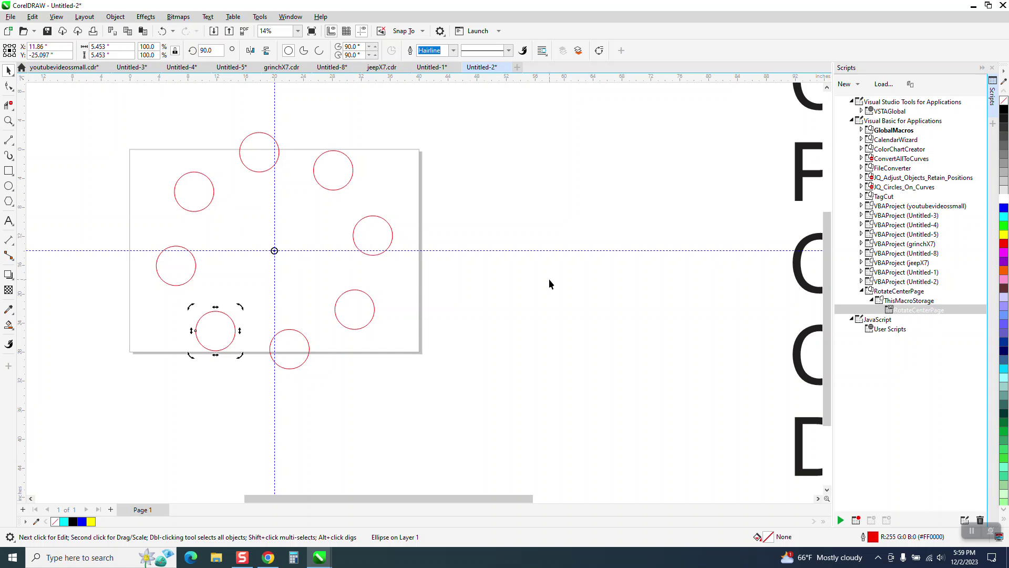
# Step: Zoom out, then marquee-zoom onto the C:/ Program Files … GMS folder-path text beside the circle ring
pyautogui.scroll(-3, 537, 272)
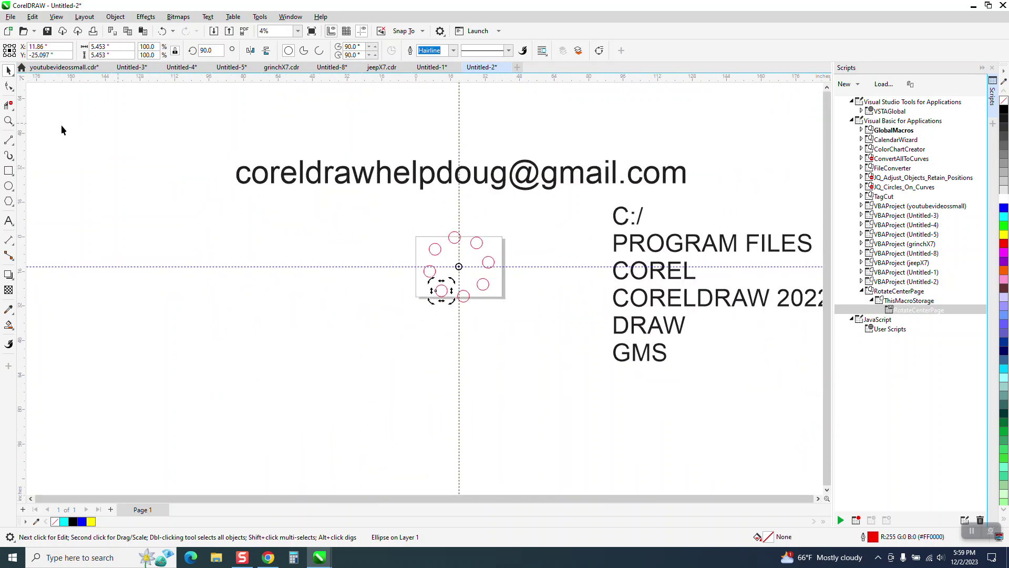
pyautogui.click(8, 121)
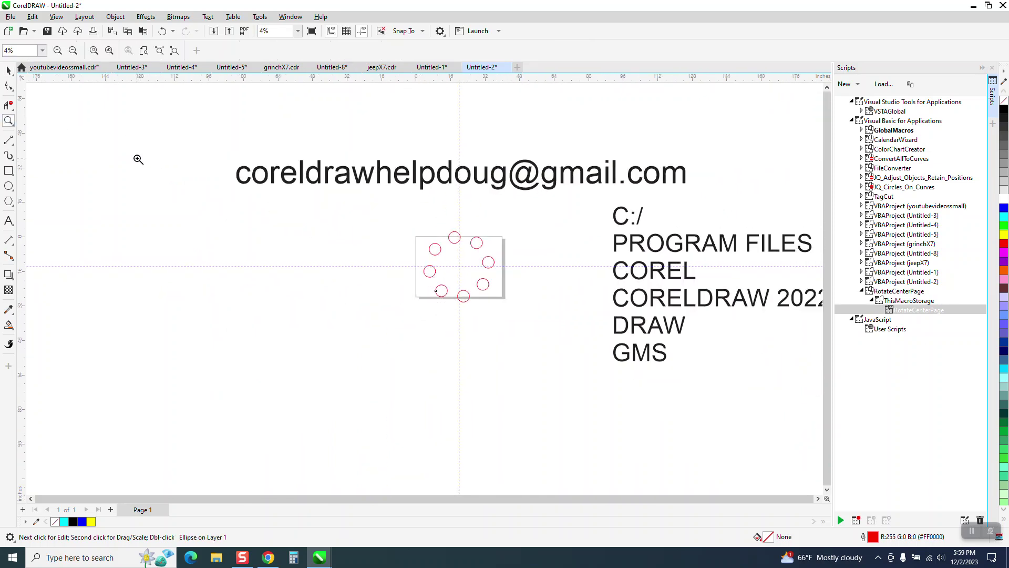
pyautogui.scroll(-1, 520, 251)
pyautogui.moveTo(558, 211); pyautogui.dragTo(771, 372)
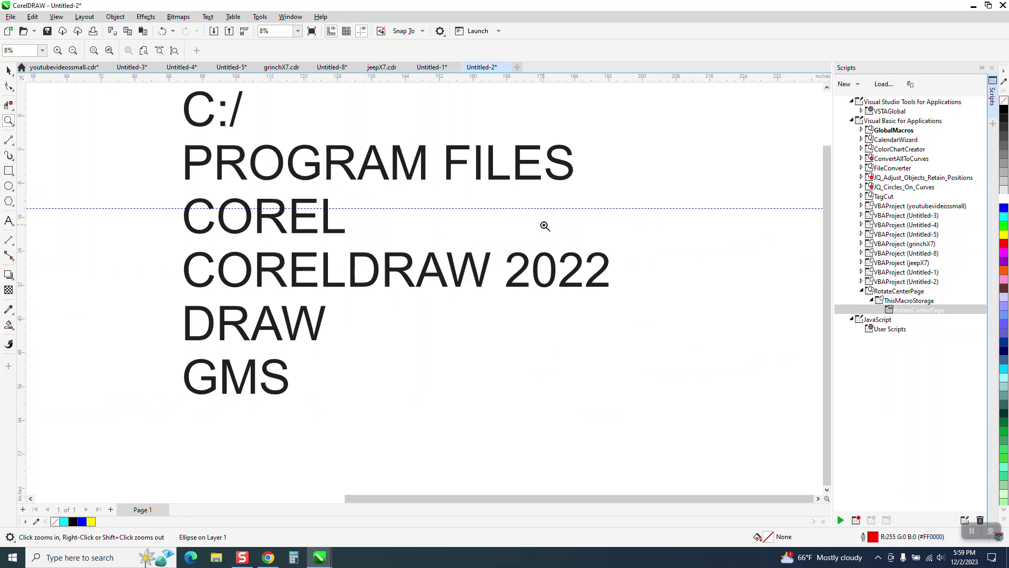
pyautogui.scroll(-1, 545, 226)
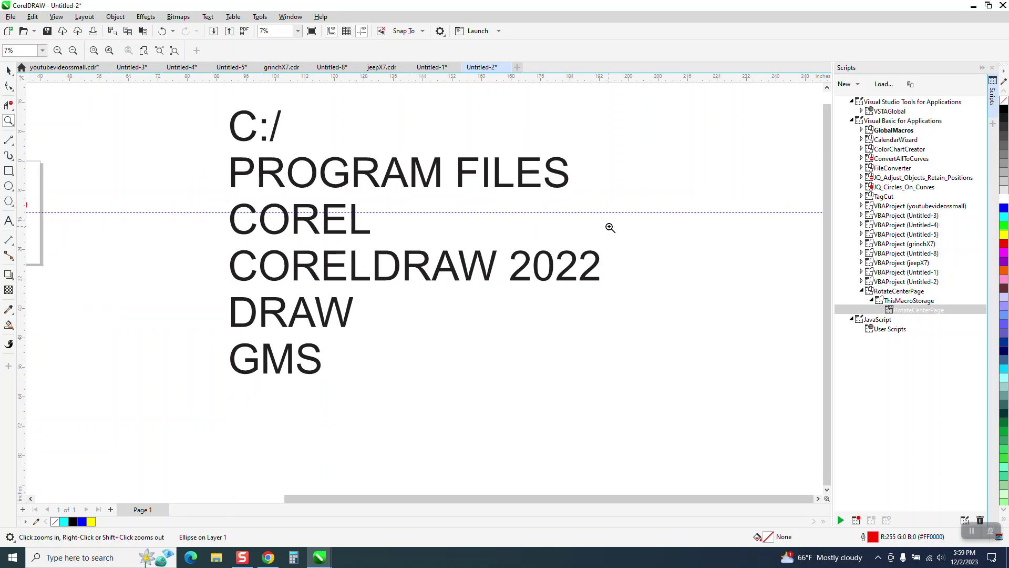